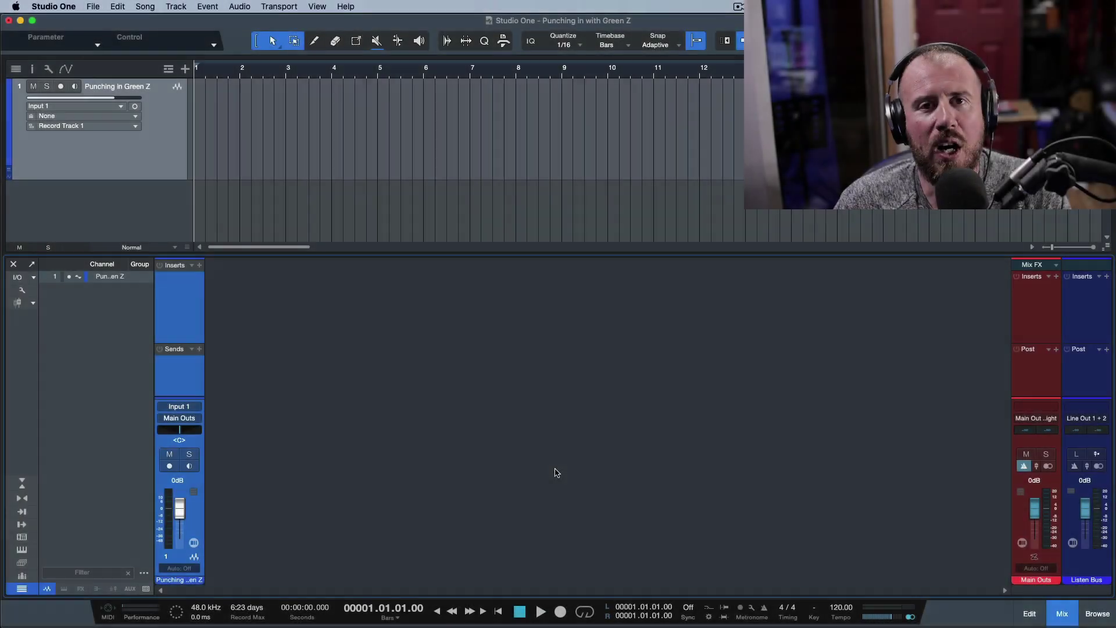
# Step: Switch from Studio One to Chrome, showing the YouTube Studio channel comments page
pyautogui.press('super+Tab')
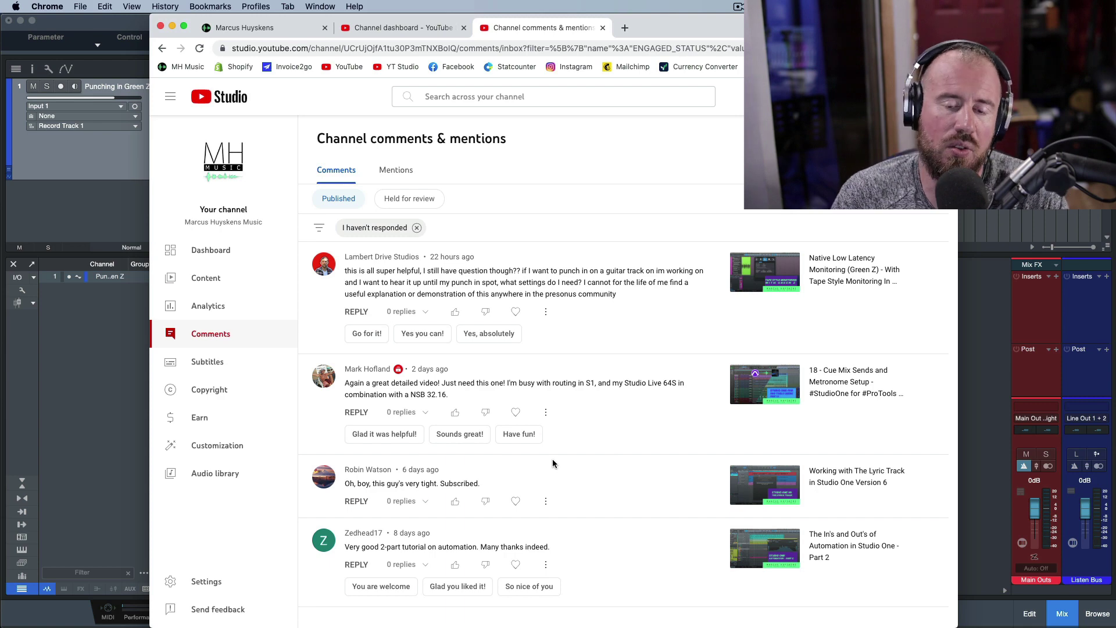
# Step: Bring the Studio One song 'Punching in with Green Z' back to the front
pyautogui.click(984, 396)
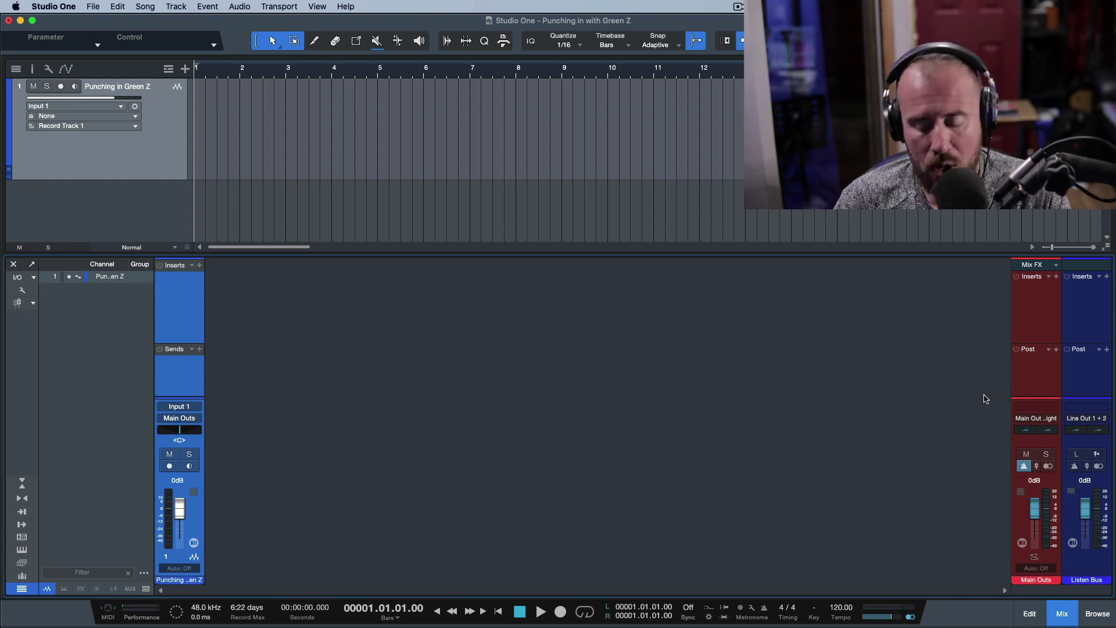
pyautogui.press('super+comma')
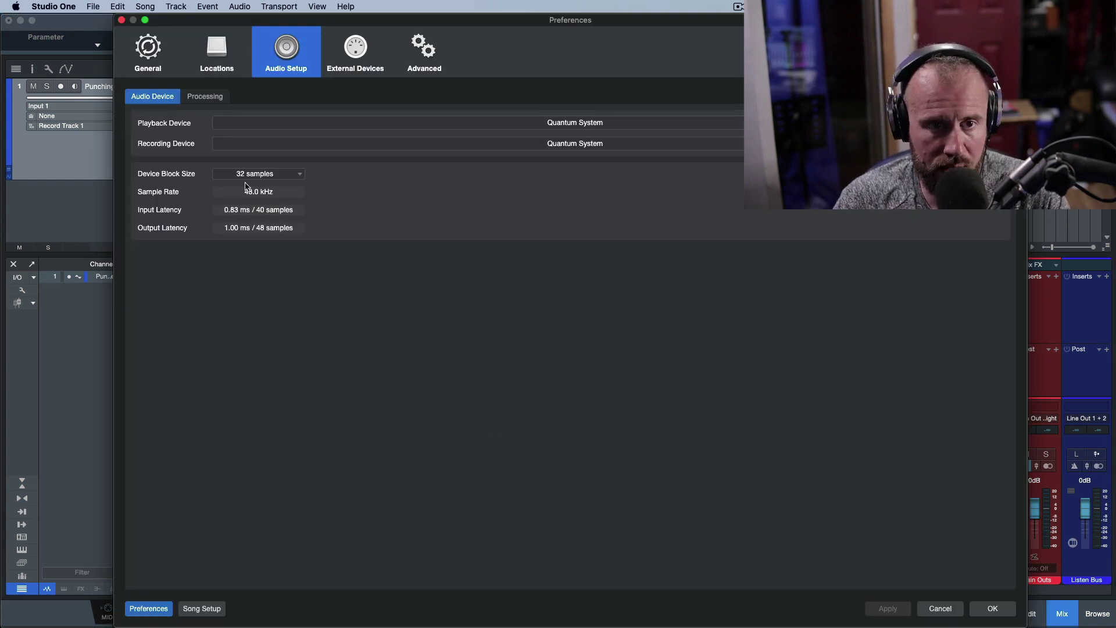
pyautogui.click(231, 97)
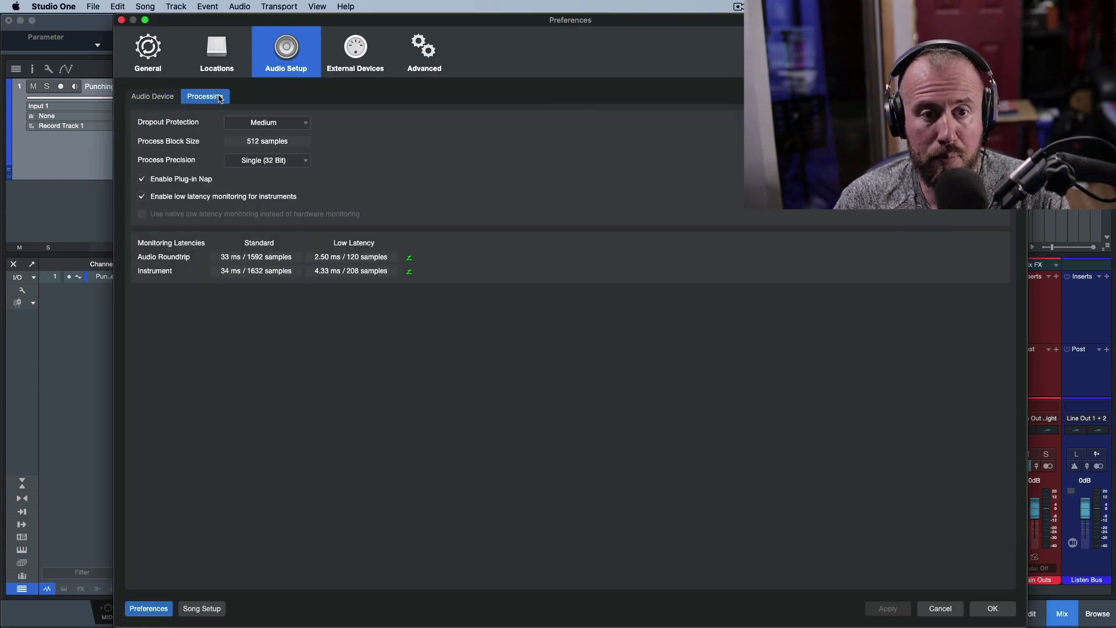
pyautogui.click(165, 98)
pyautogui.click(293, 174)
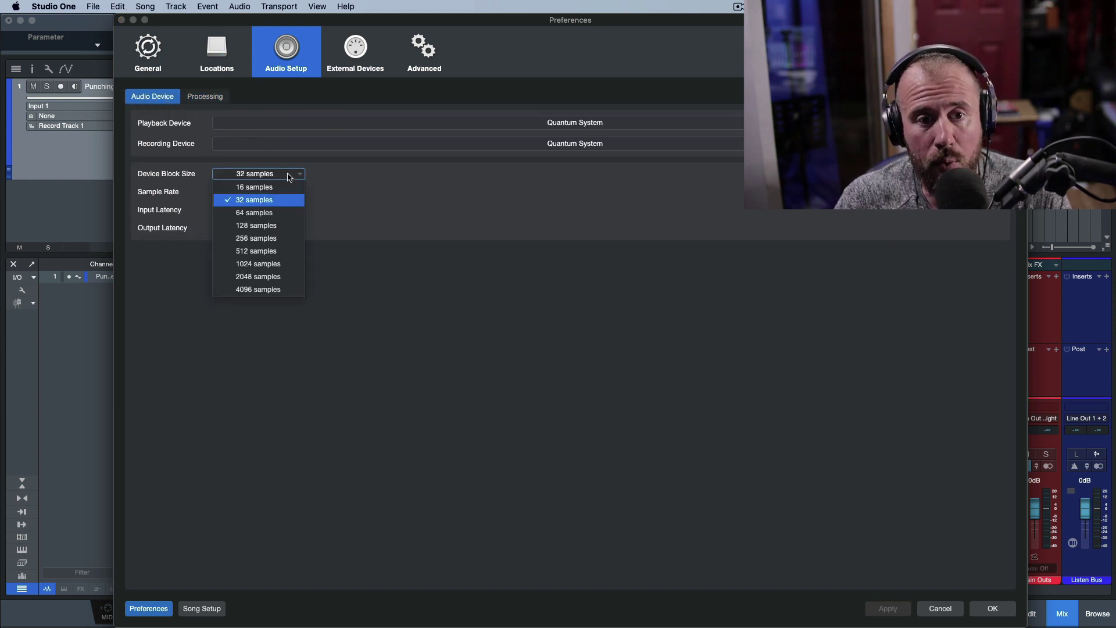
pyautogui.click(274, 173)
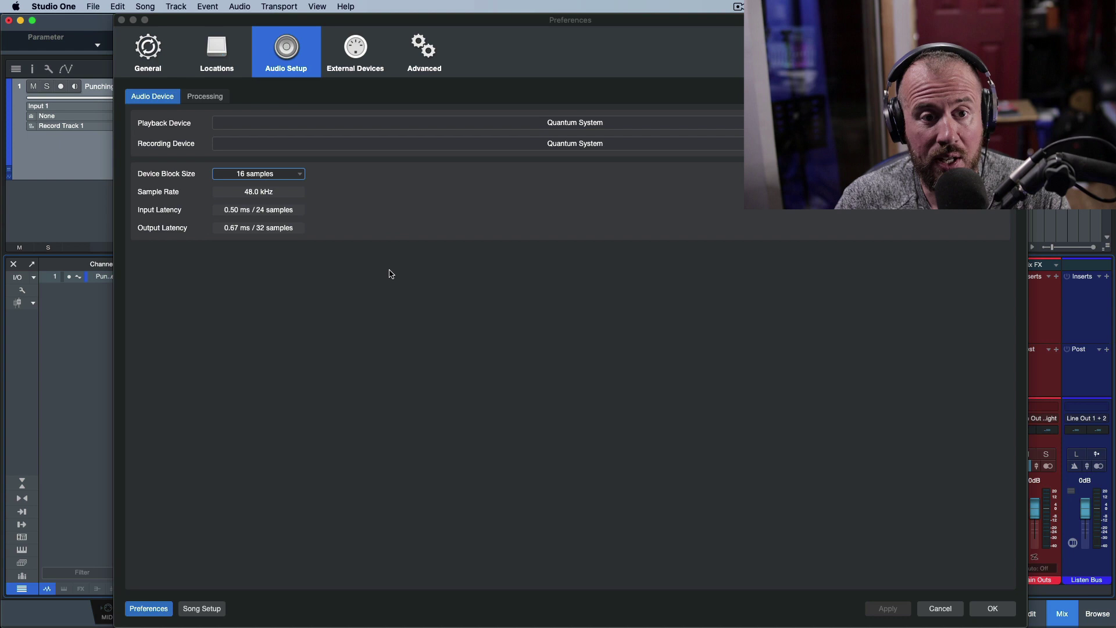
pyautogui.click(218, 97)
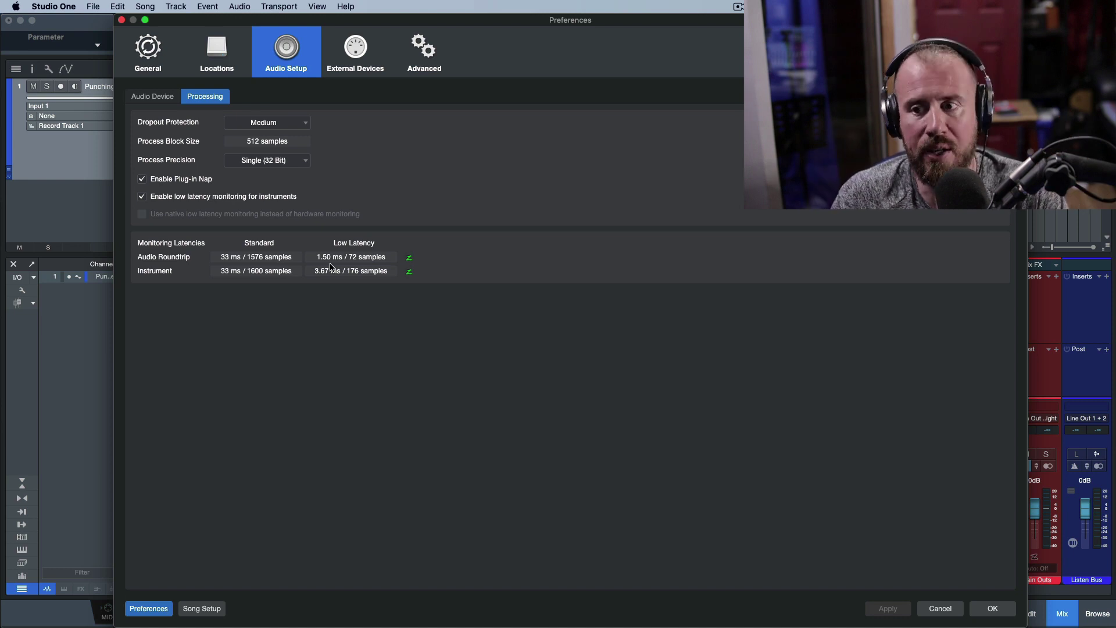
pyautogui.click(153, 96)
pyautogui.click(272, 173)
pyautogui.click(273, 200)
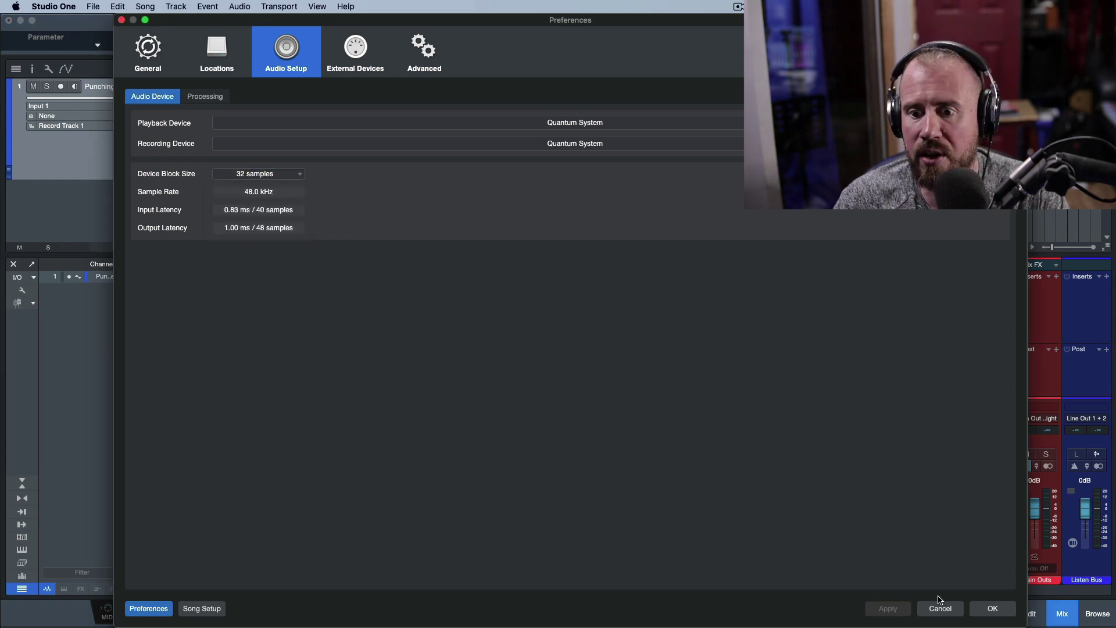
pyautogui.click(990, 609)
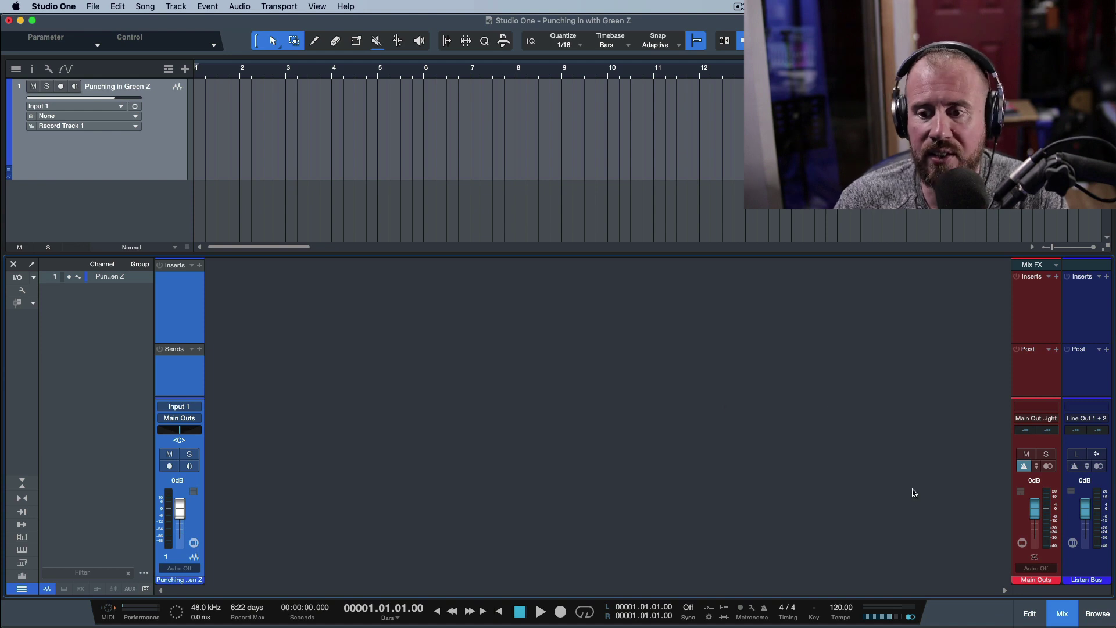
# Step: Enable low-latency monitoring on Main Outs and tick 'Monitoring mutes playback (Tape style)'
pyautogui.click(1035, 559)
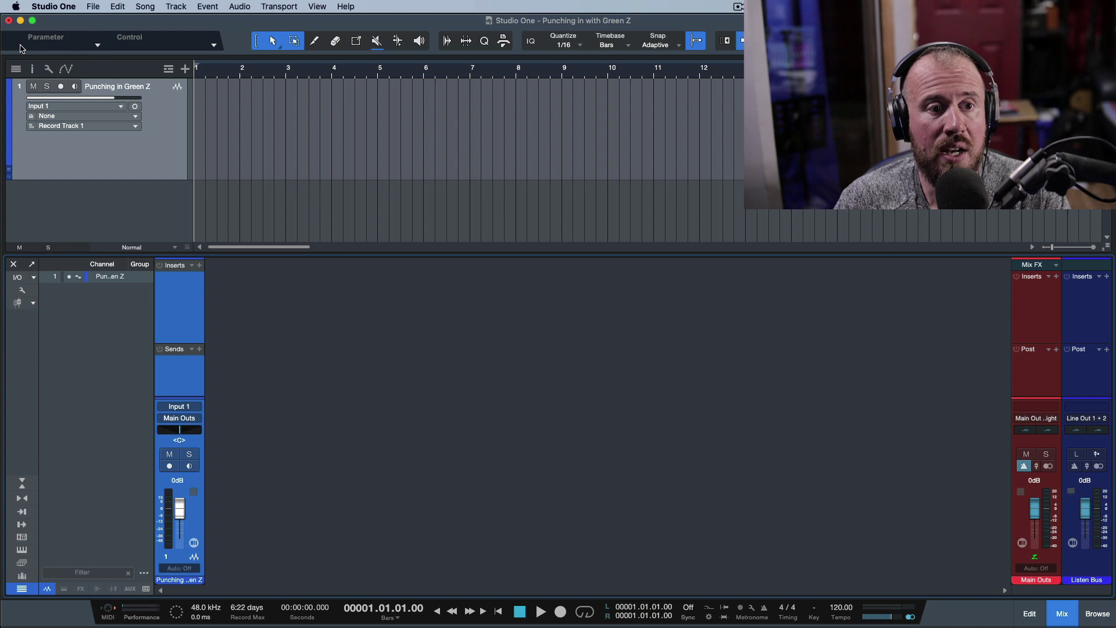
pyautogui.click(49, 69)
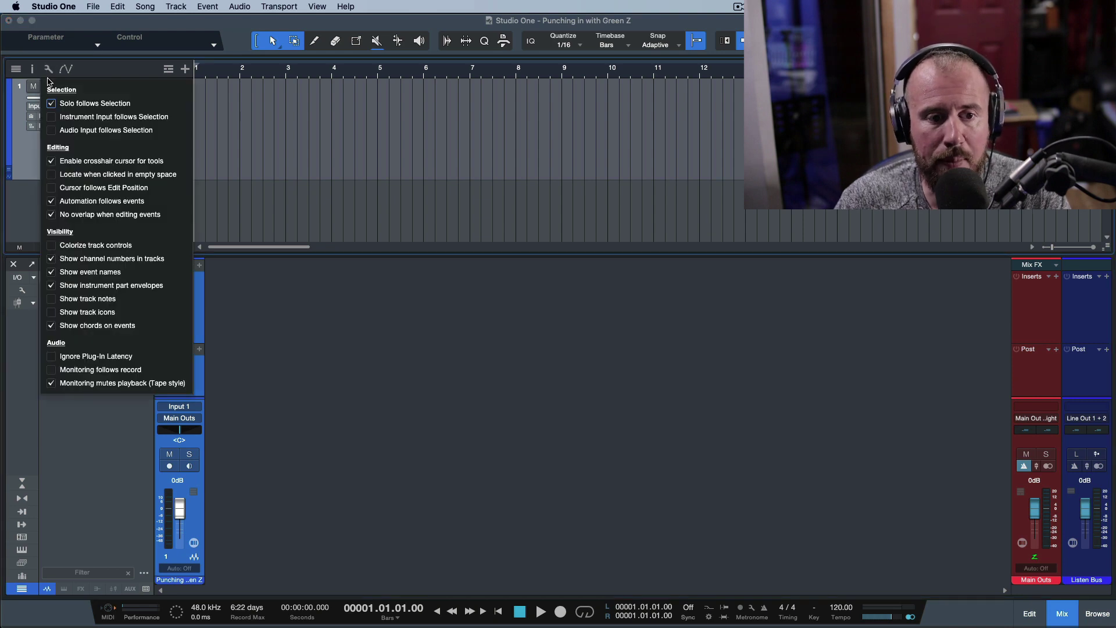
pyautogui.click(51, 384)
pyautogui.click(244, 389)
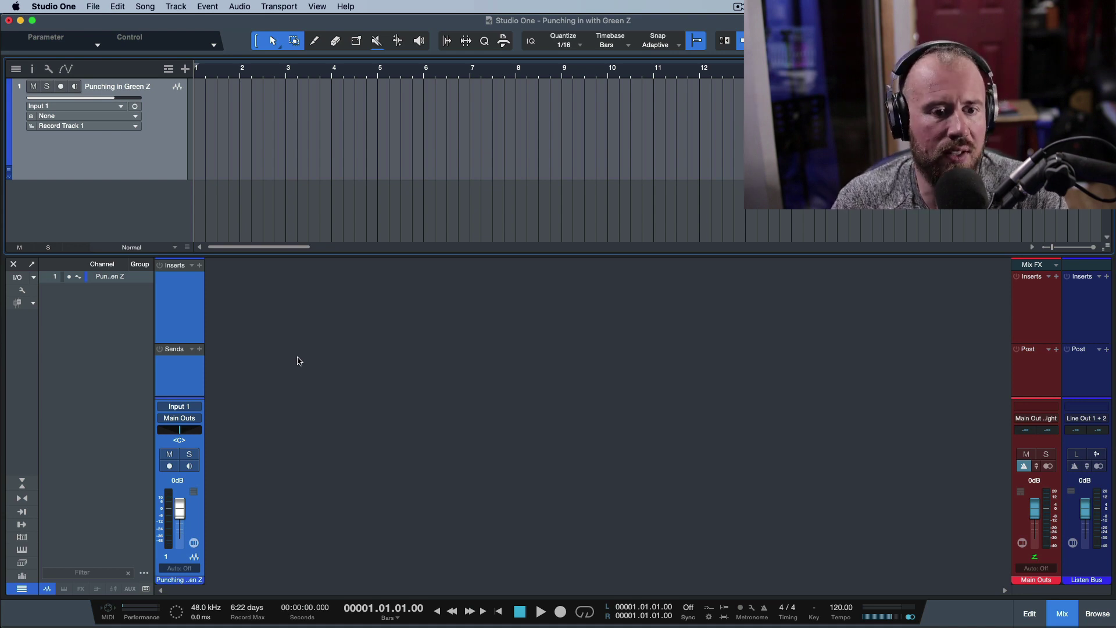
# Step: Arm the Punching in Green Z track with input monitoring on, re-toggling low-latency monitoring
pyautogui.click(169, 467)
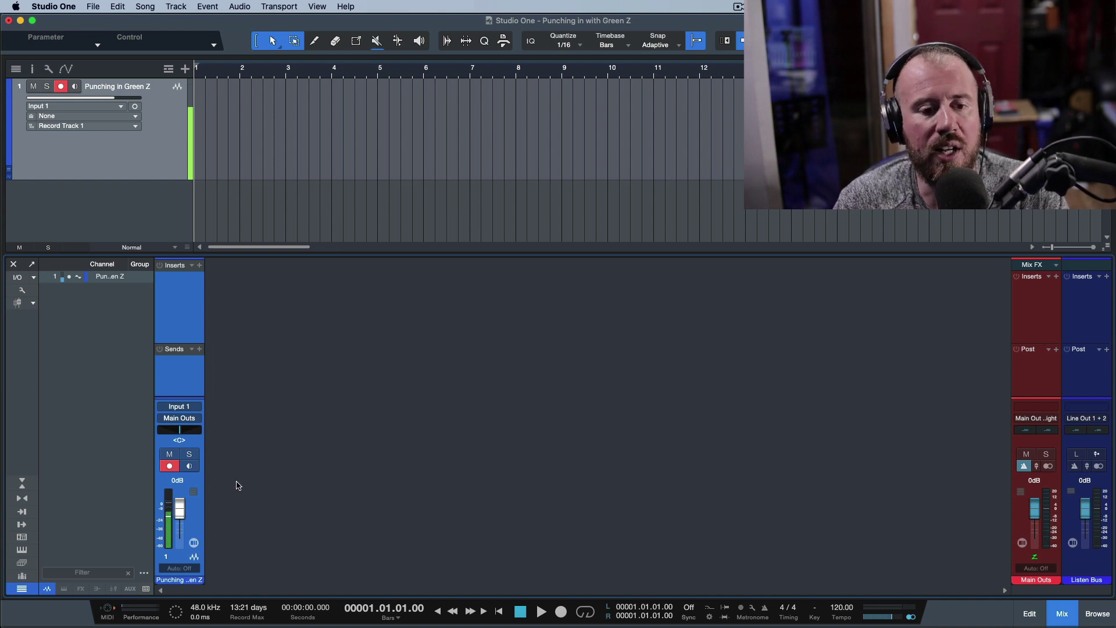
pyautogui.click(188, 467)
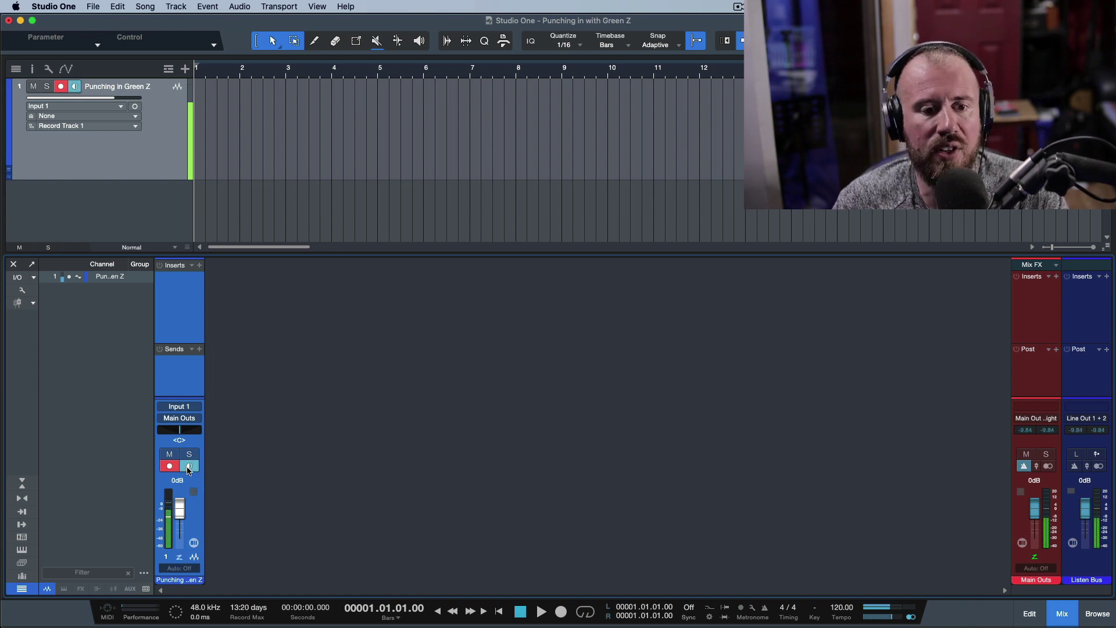
pyautogui.click(1036, 558)
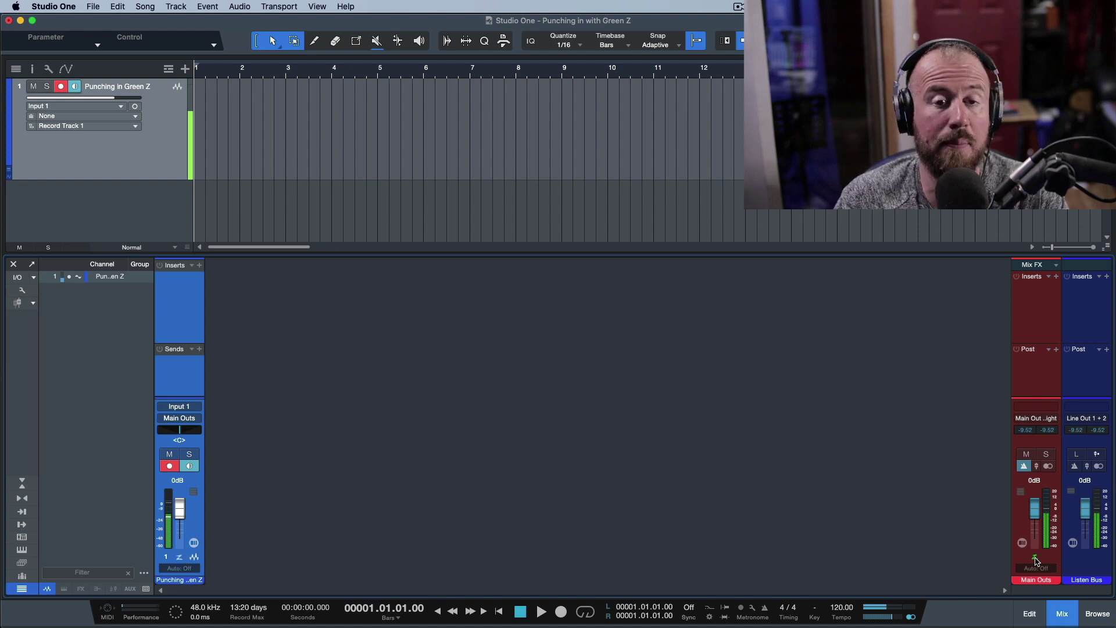
pyautogui.click(189, 466)
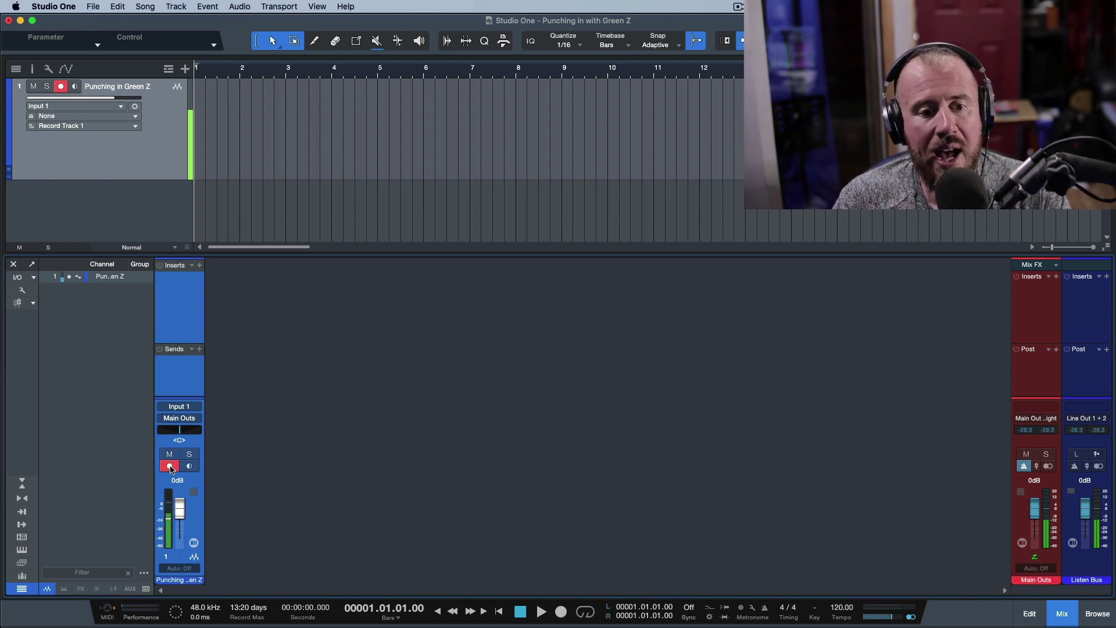
pyautogui.click(169, 465)
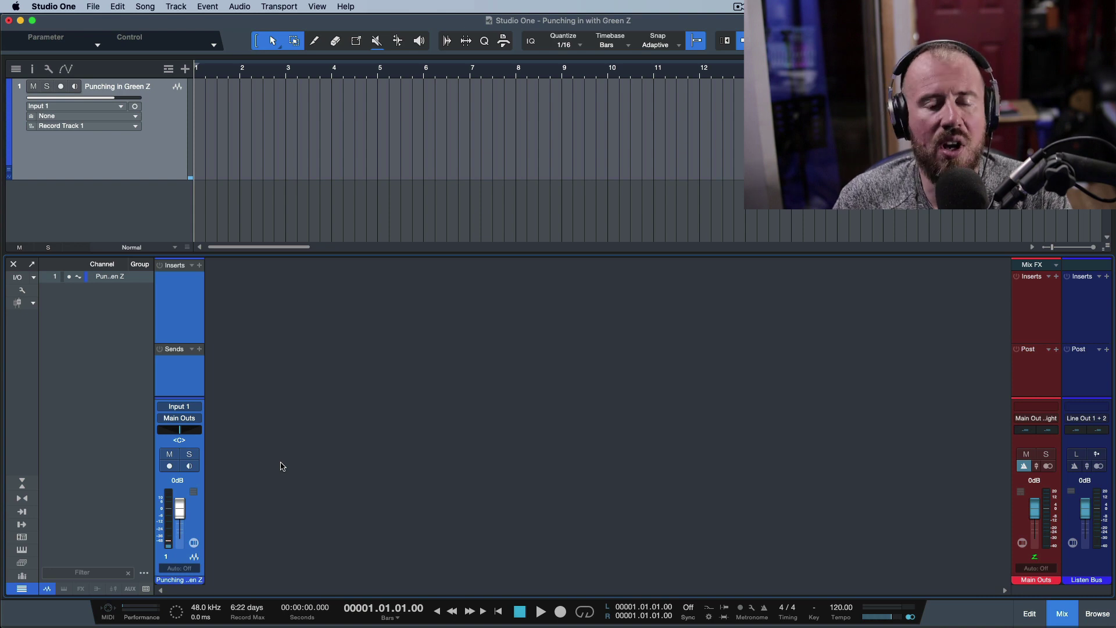
pyautogui.click(169, 466)
pyautogui.click(189, 466)
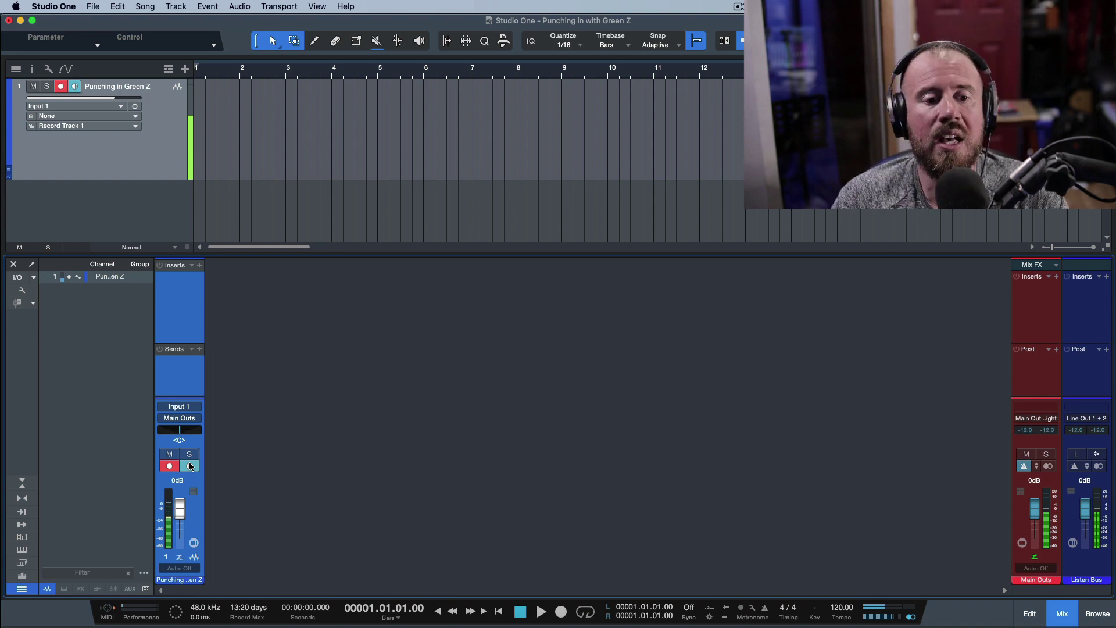
# Step: Disarm the track, turn off its monitoring, and toggle the Tape style monitoring option
pyautogui.click(190, 466)
pyautogui.click(169, 466)
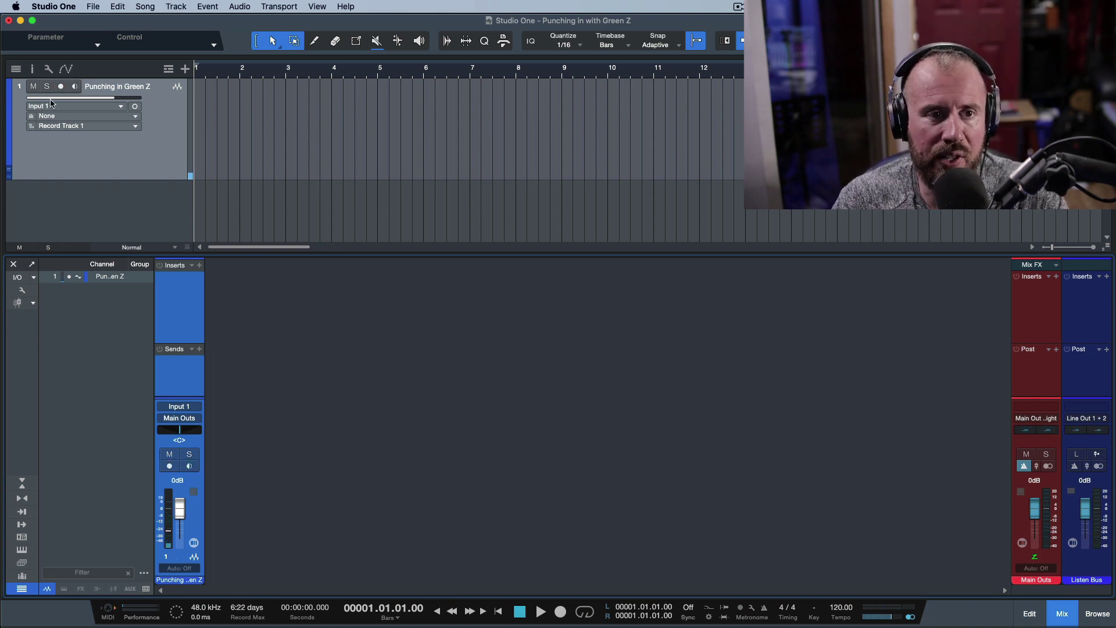
pyautogui.click(49, 69)
pyautogui.click(51, 383)
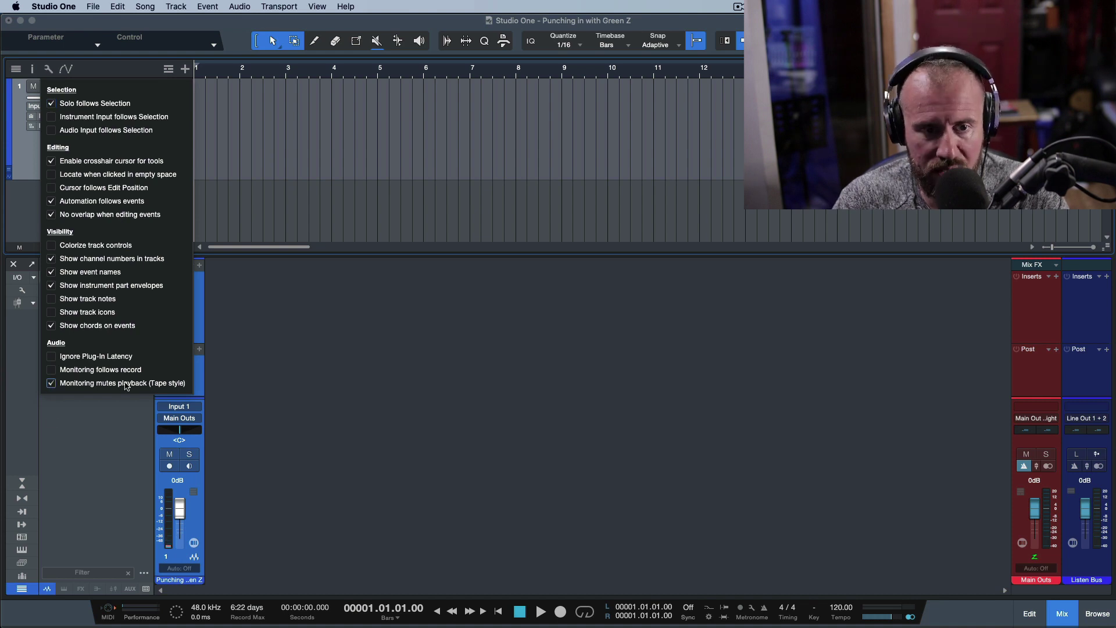
pyautogui.click(377, 424)
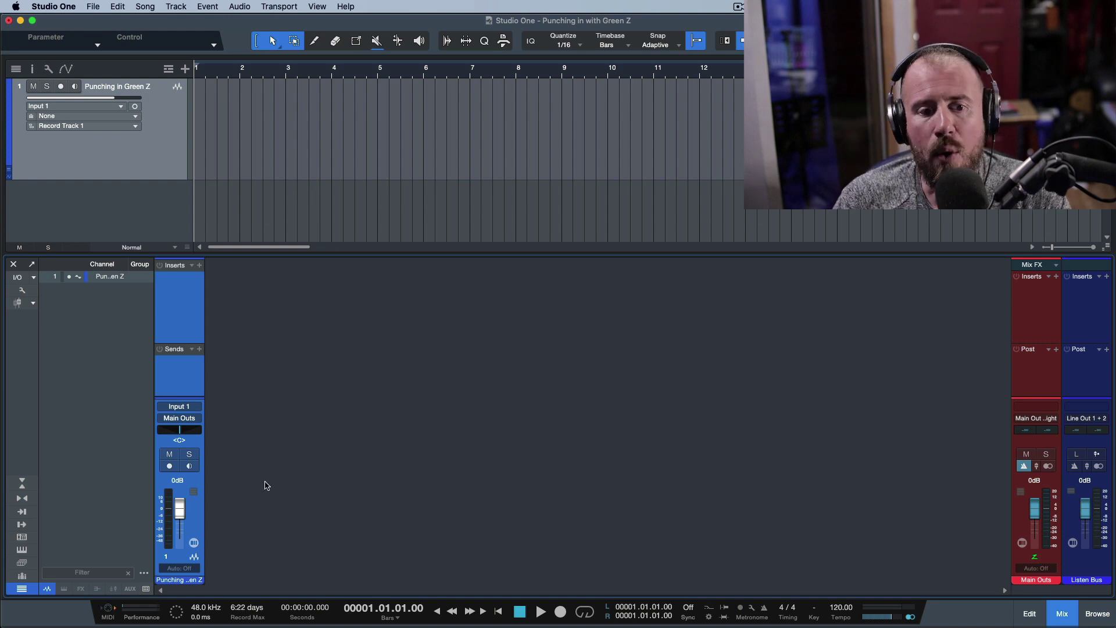
# Step: Re-arm the track for recording and run a brief playback test
pyautogui.click(170, 467)
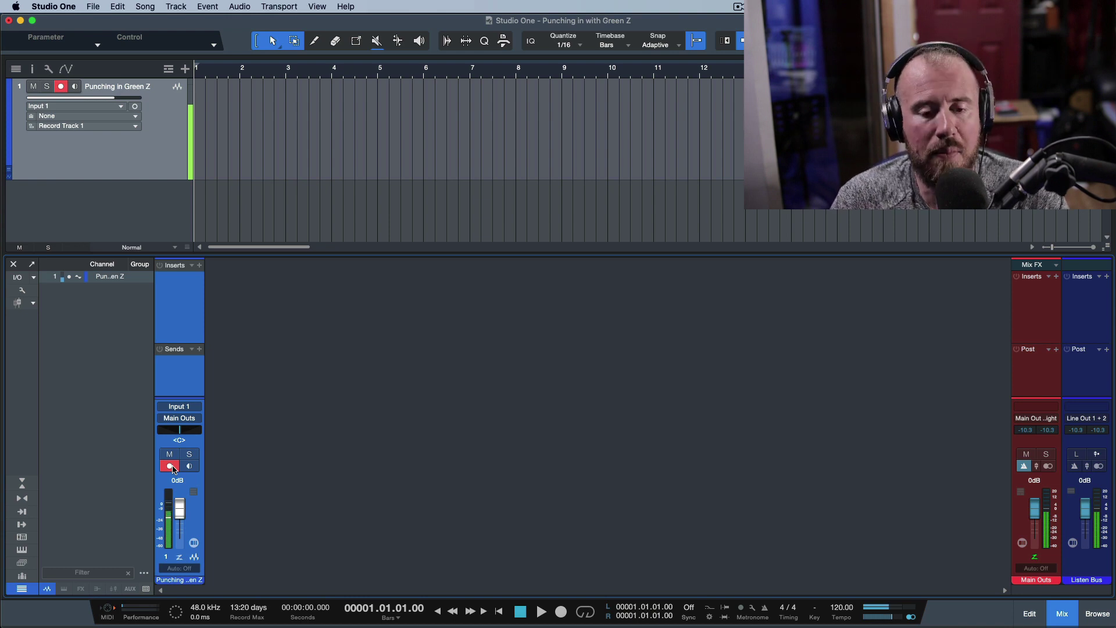
pyautogui.press('space')
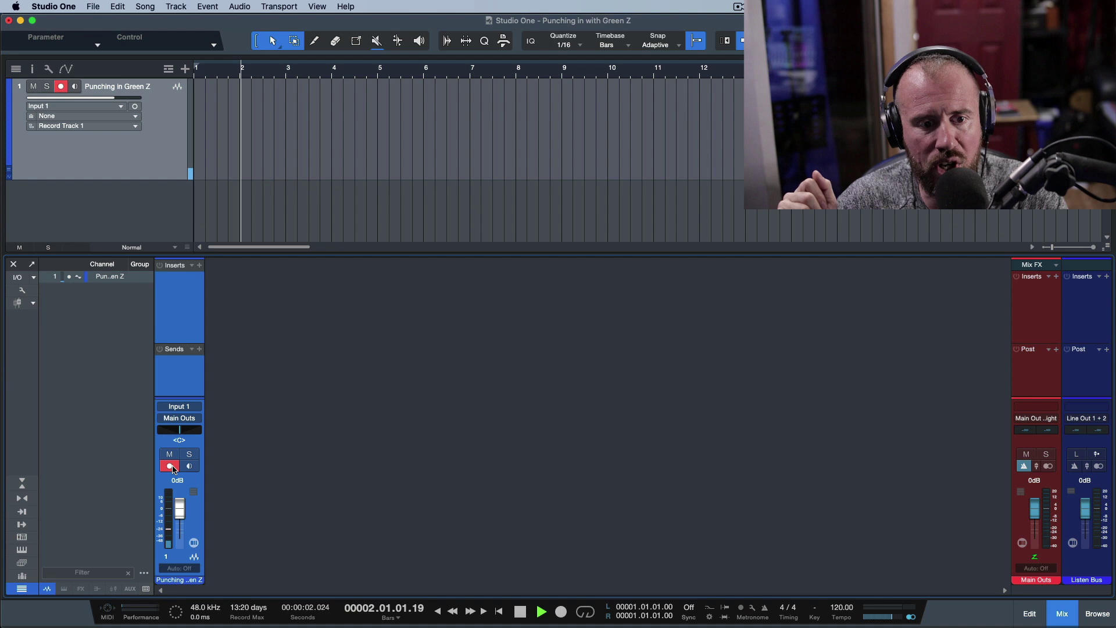
pyautogui.press('space')
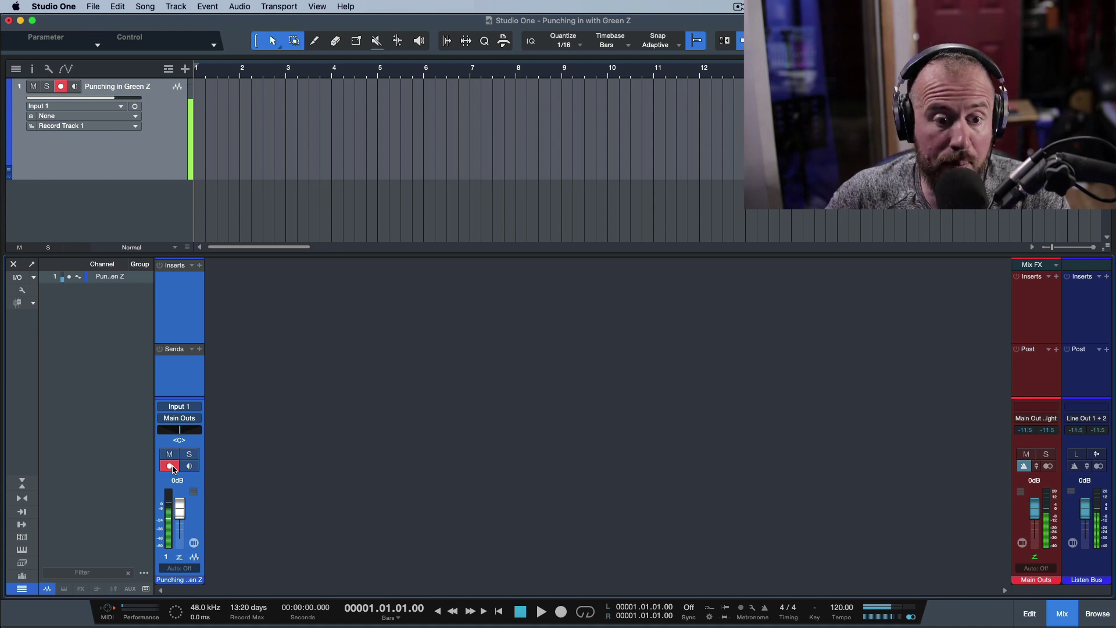
# Step: Record a vocal take over bars 1–9, play it back, and briefly check the browser comments
pyautogui.press('KP_Multiply')
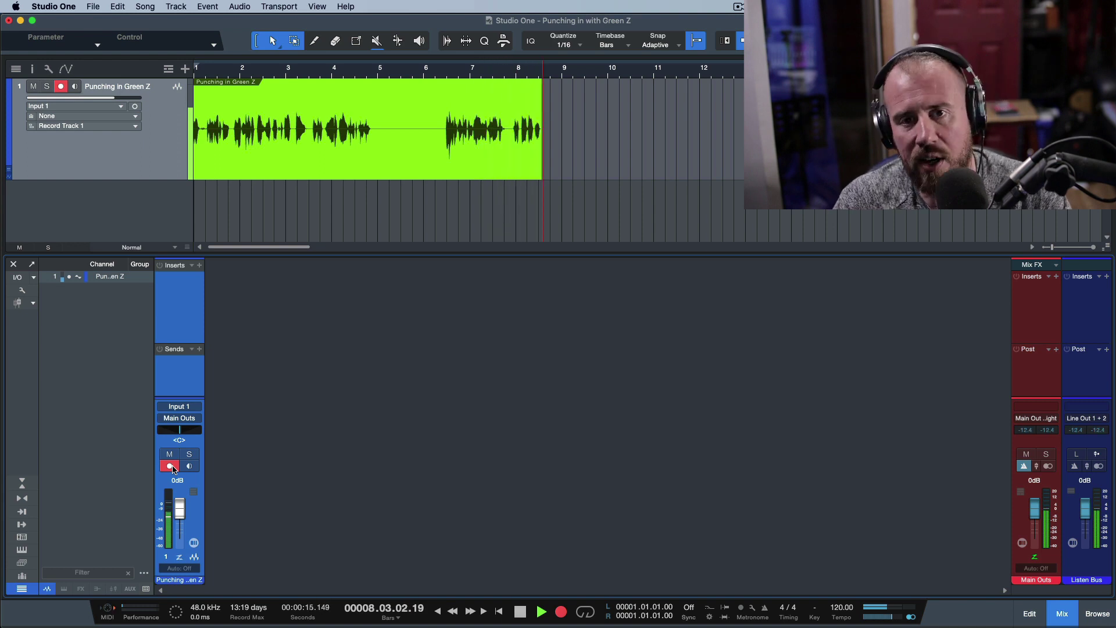
pyautogui.press('space')
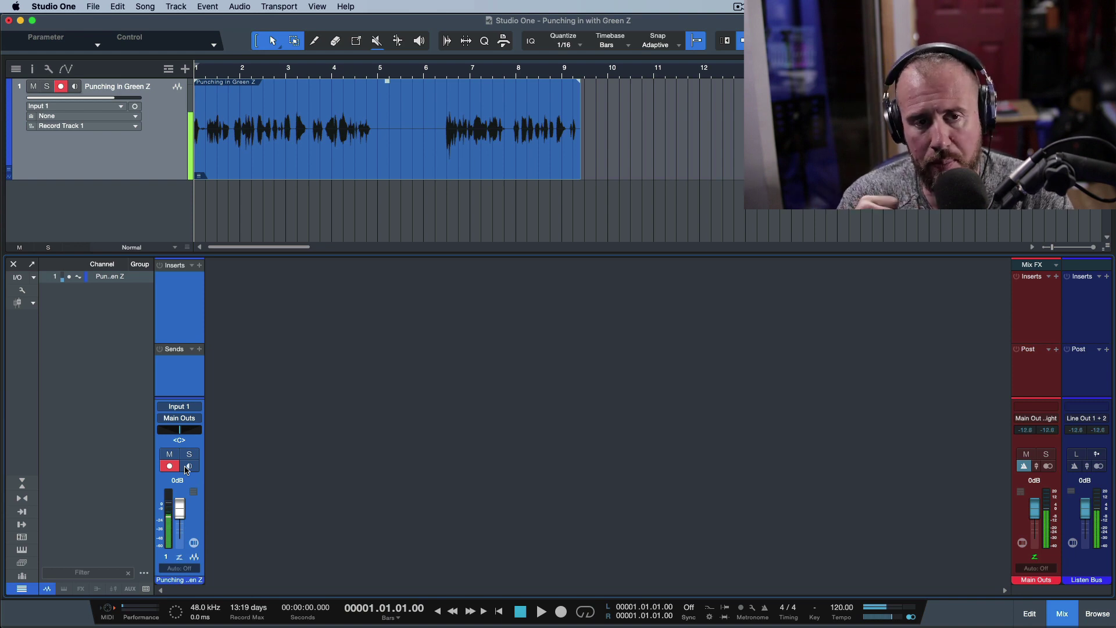
pyautogui.press('space')
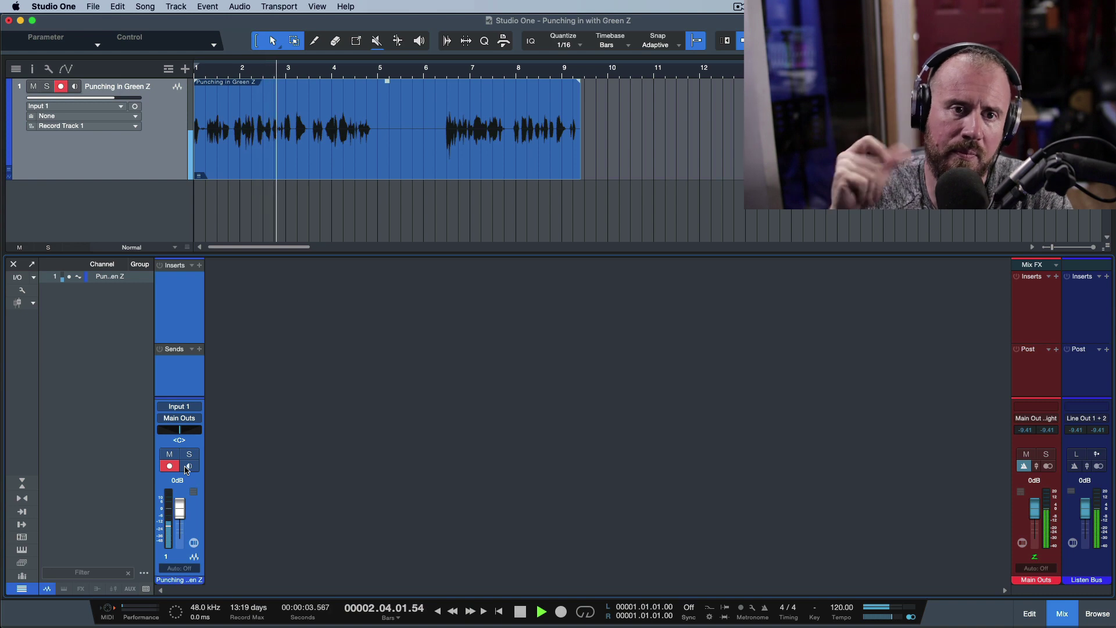
pyautogui.press('space')
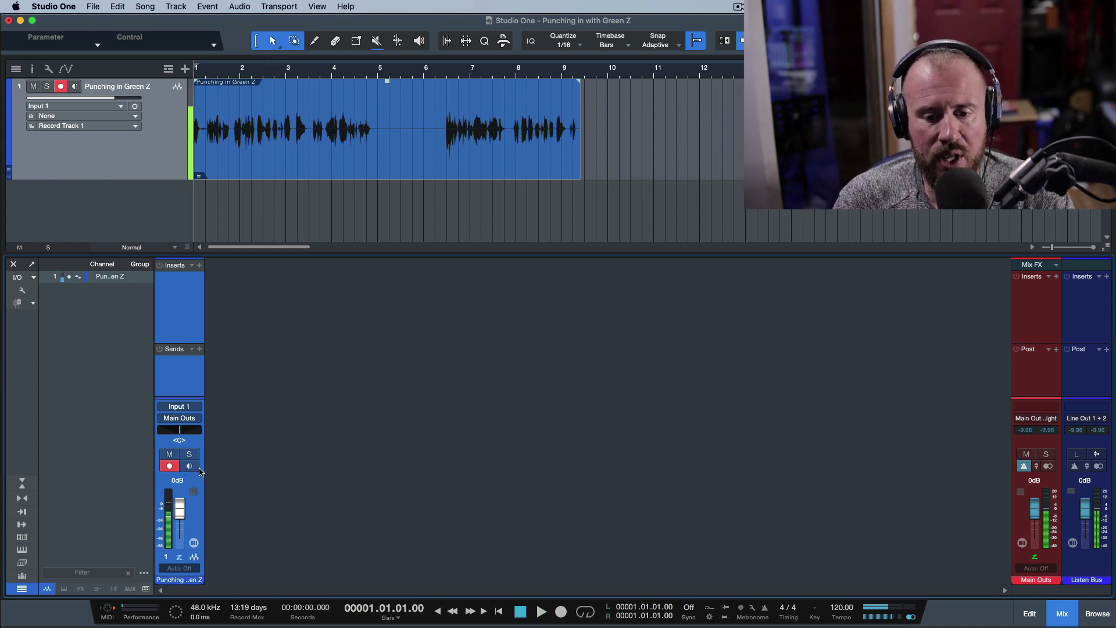
pyautogui.press('super+Tab')
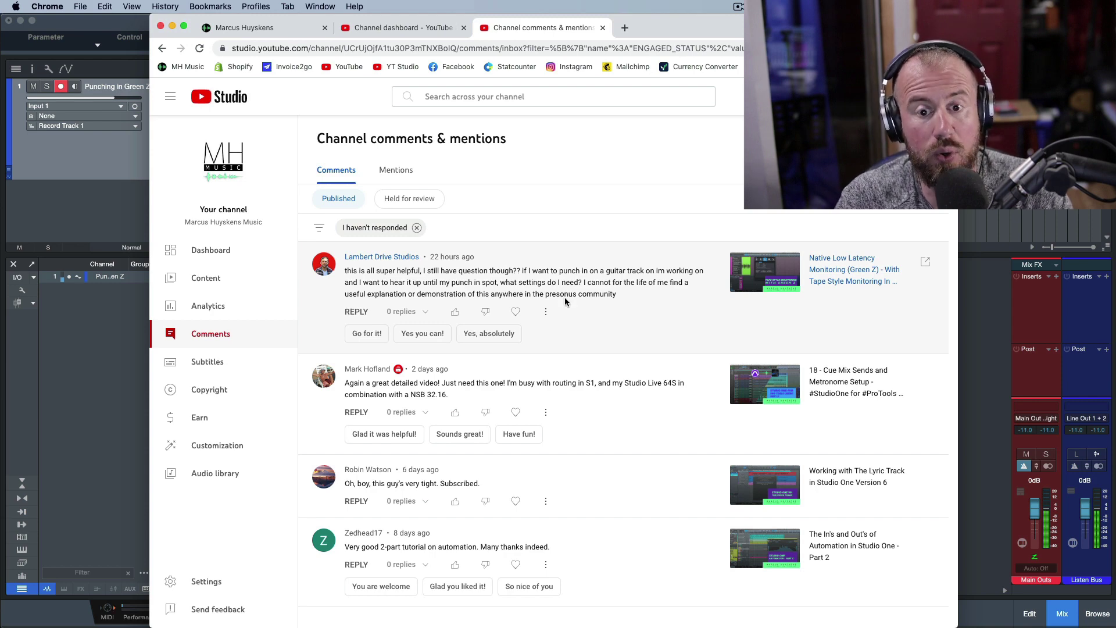
pyautogui.press('super+Tab')
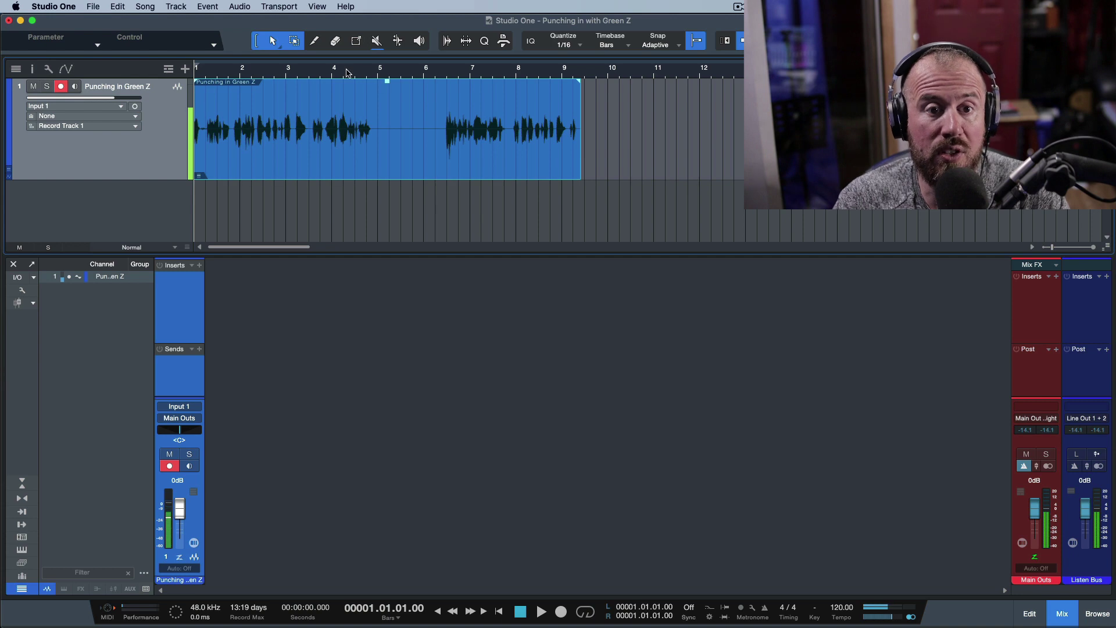
# Step: Start playback before bar 4 and punch in a new take from bar 5 to about 6.5
pyautogui.click(328, 72)
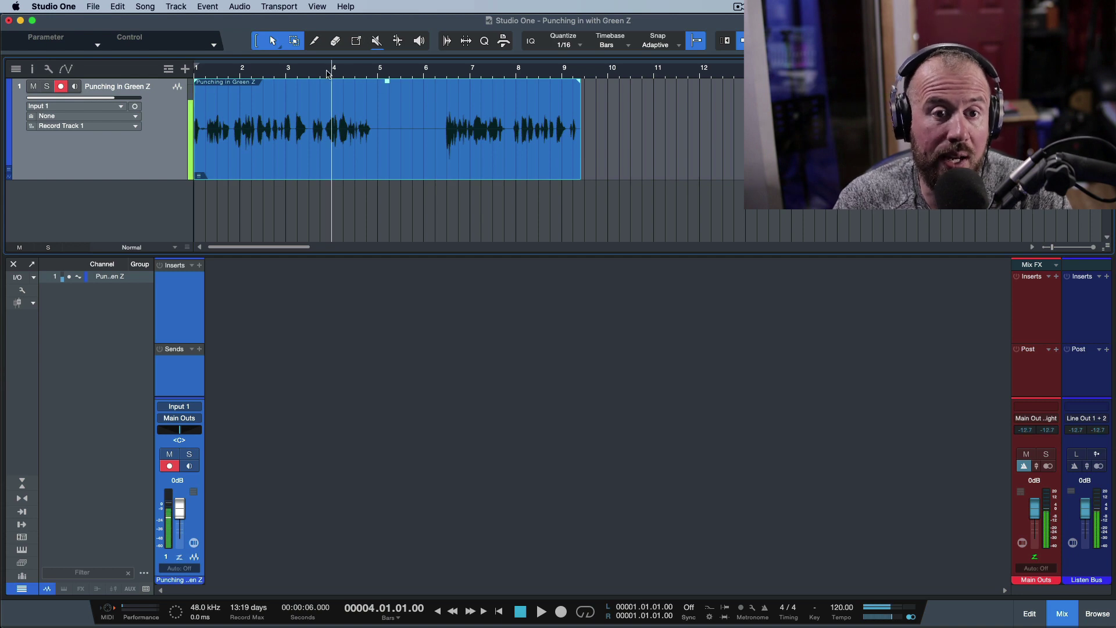
pyautogui.click(324, 129)
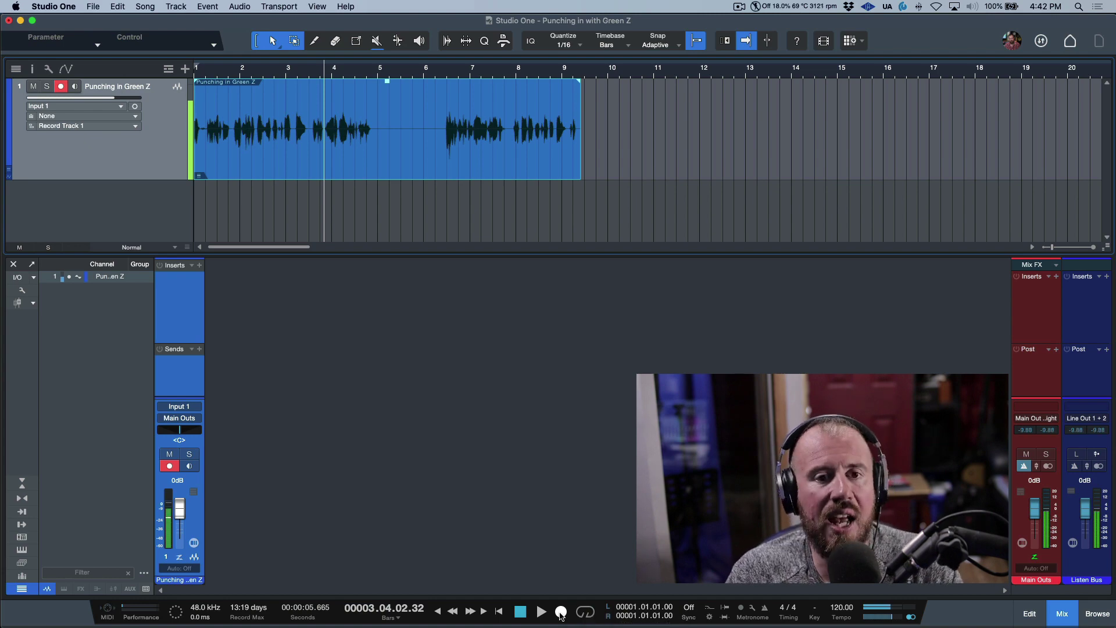
pyautogui.press('space')
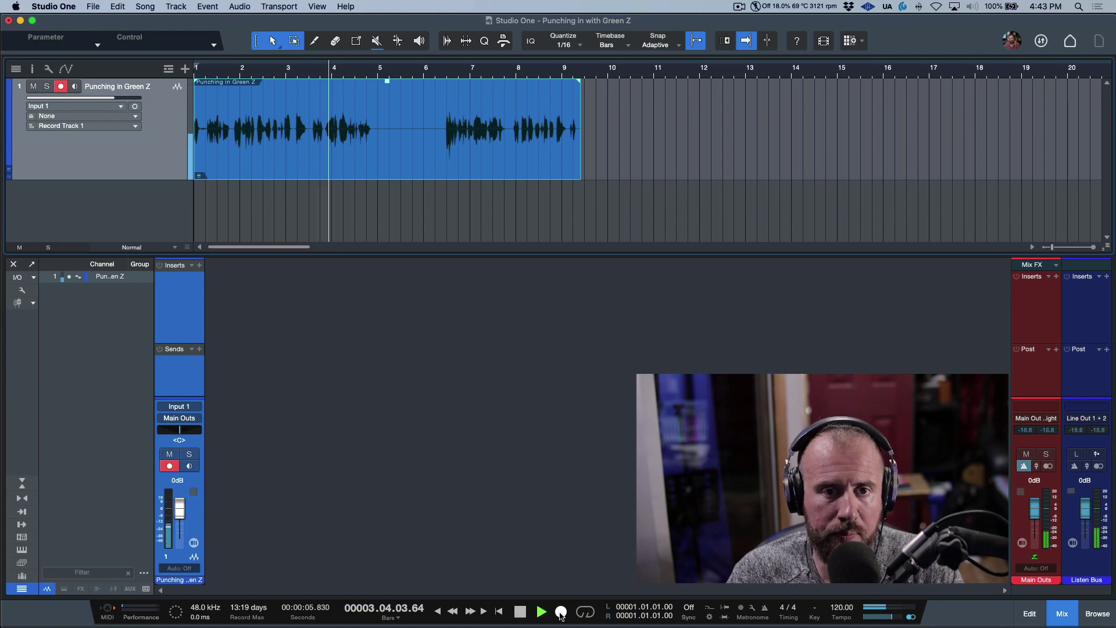
pyautogui.click(561, 613)
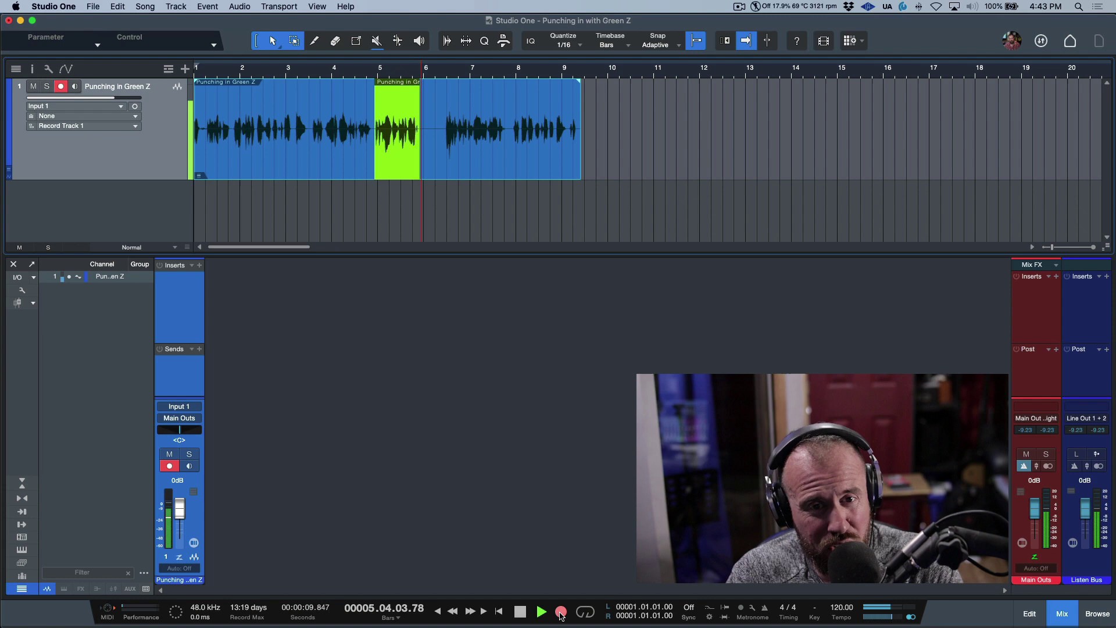
pyautogui.click(561, 612)
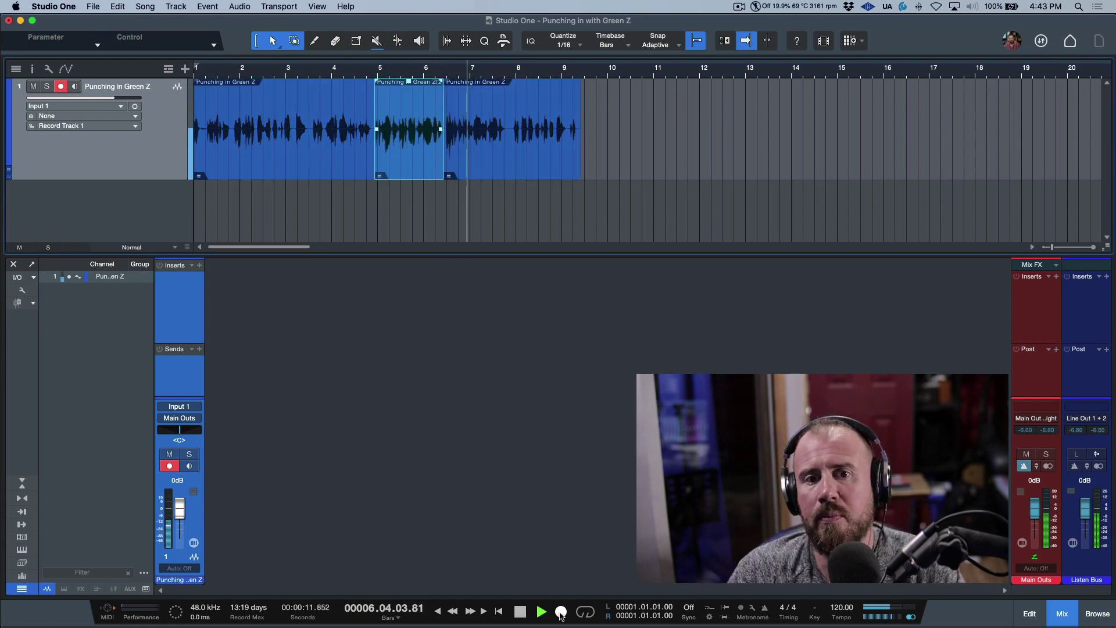
pyautogui.press('space')
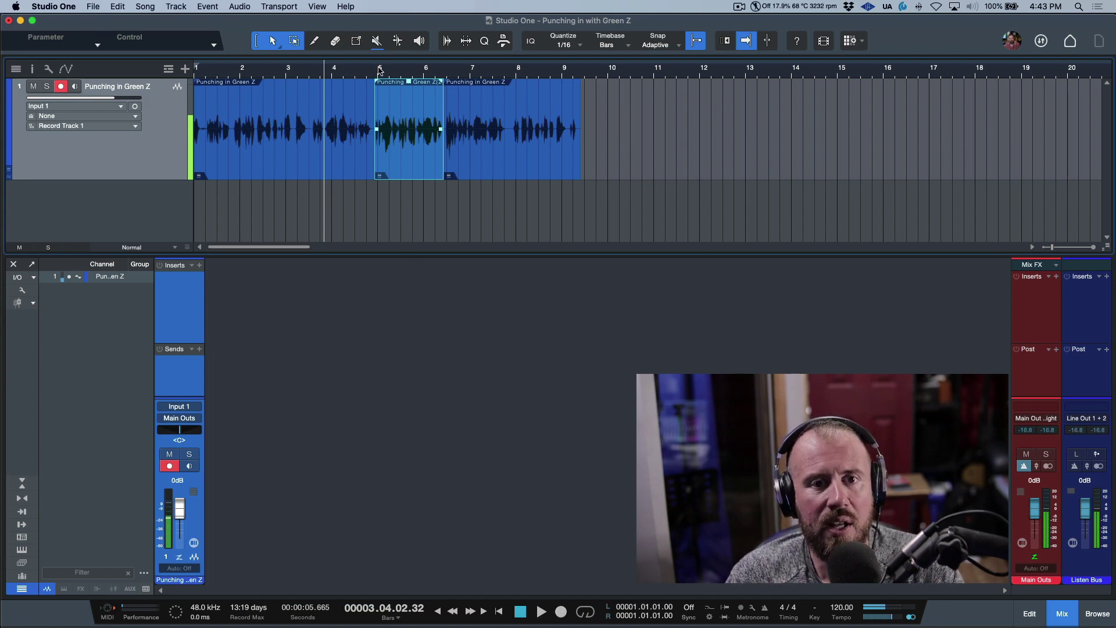
# Step: Zoom out to the whole arrangement, reset waveform height, and open Preferences
pyautogui.scroll(10, 379, 71)
pyautogui.scroll(-5, 378, 71)
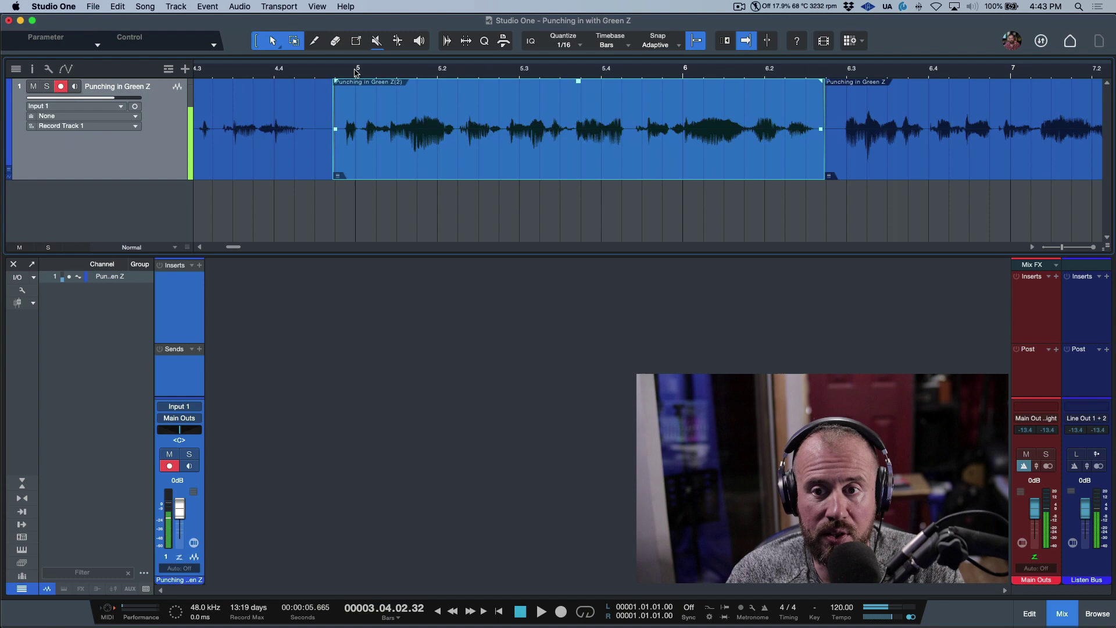
pyautogui.hscroll(3, 751, 80)
pyautogui.scroll(10, 752, 79)
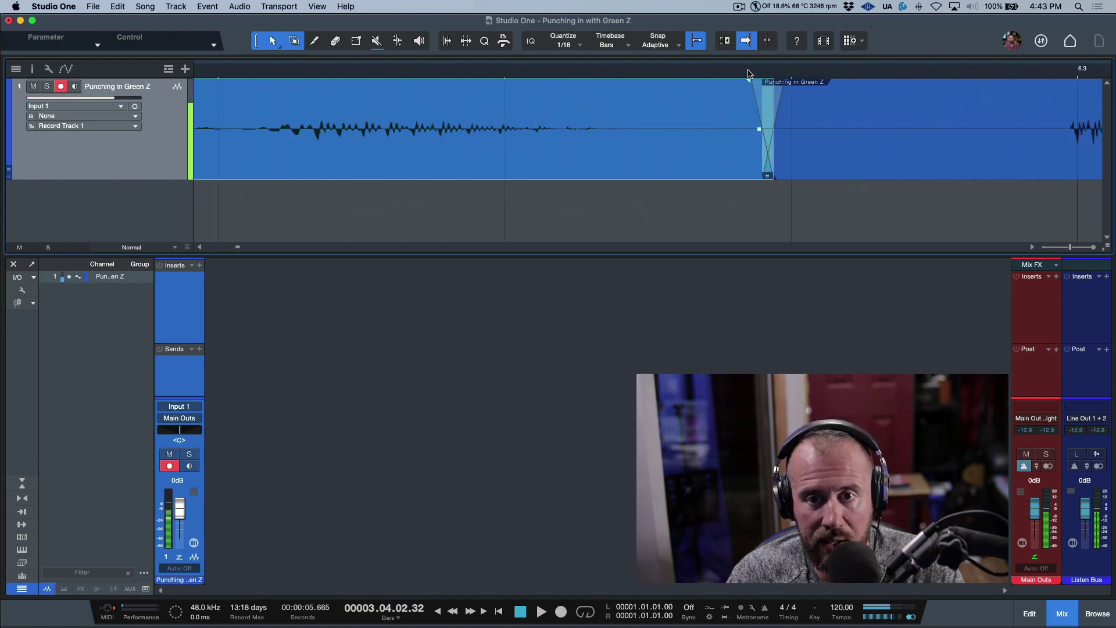
pyautogui.scroll(5, 748, 73)
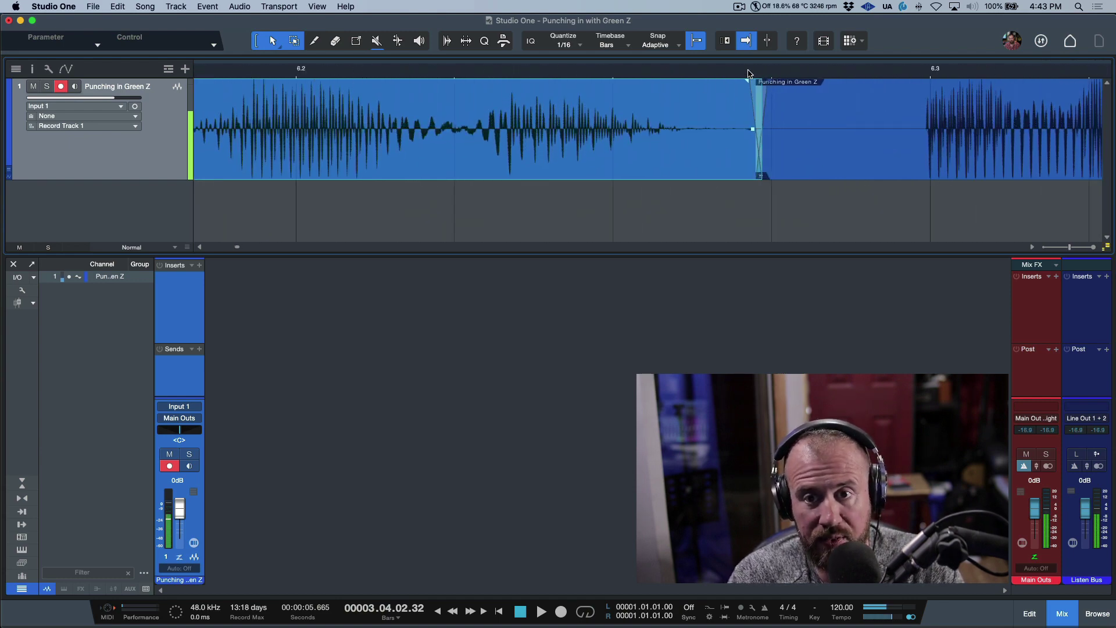
pyautogui.press('w')
pyautogui.press('w')
pyautogui.press('w')
pyautogui.press('w')
pyautogui.press('w')
pyautogui.press('w')
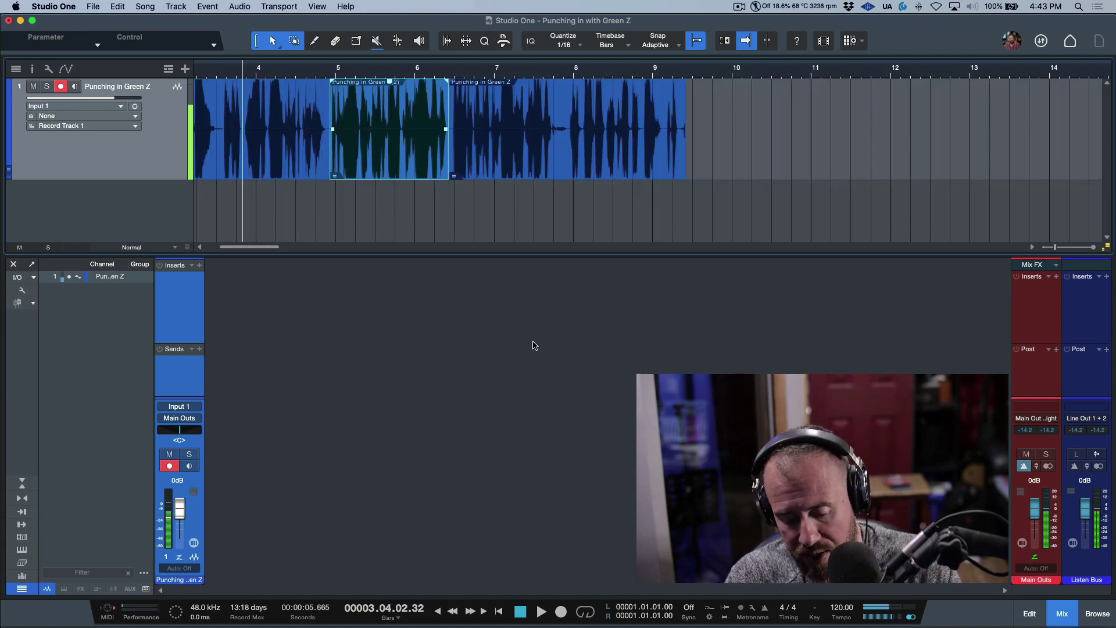
pyautogui.hotkey('alt', 'w')
pyautogui.press('super+comma')
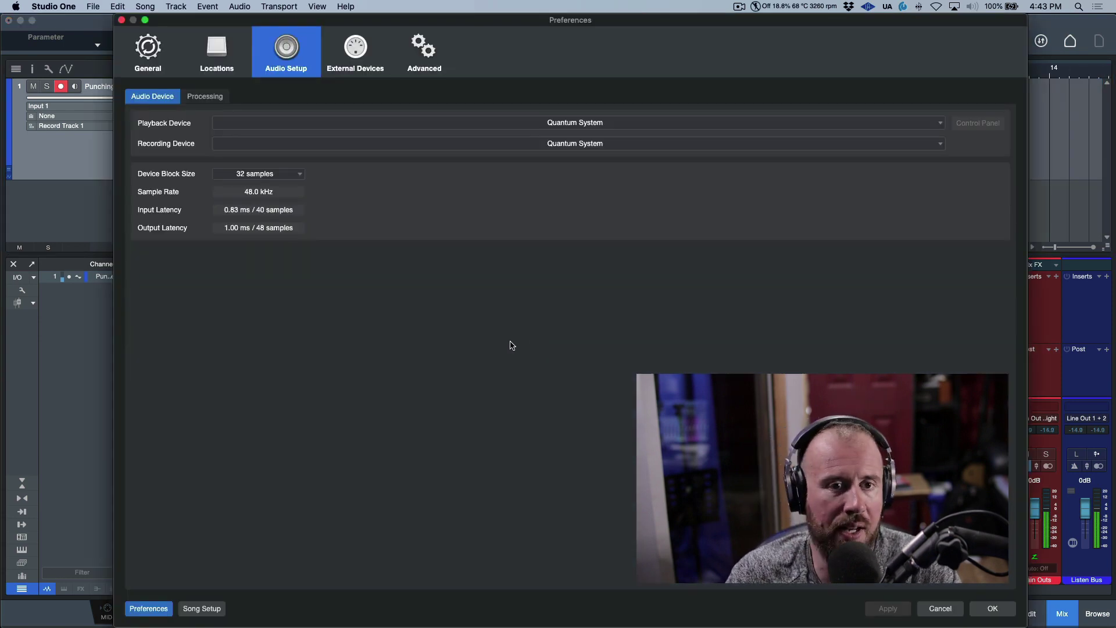
# Step: Confirm Advanced > Audio has Pre-record audio input enabled at 10 sec, then cancel
pyautogui.click(428, 58)
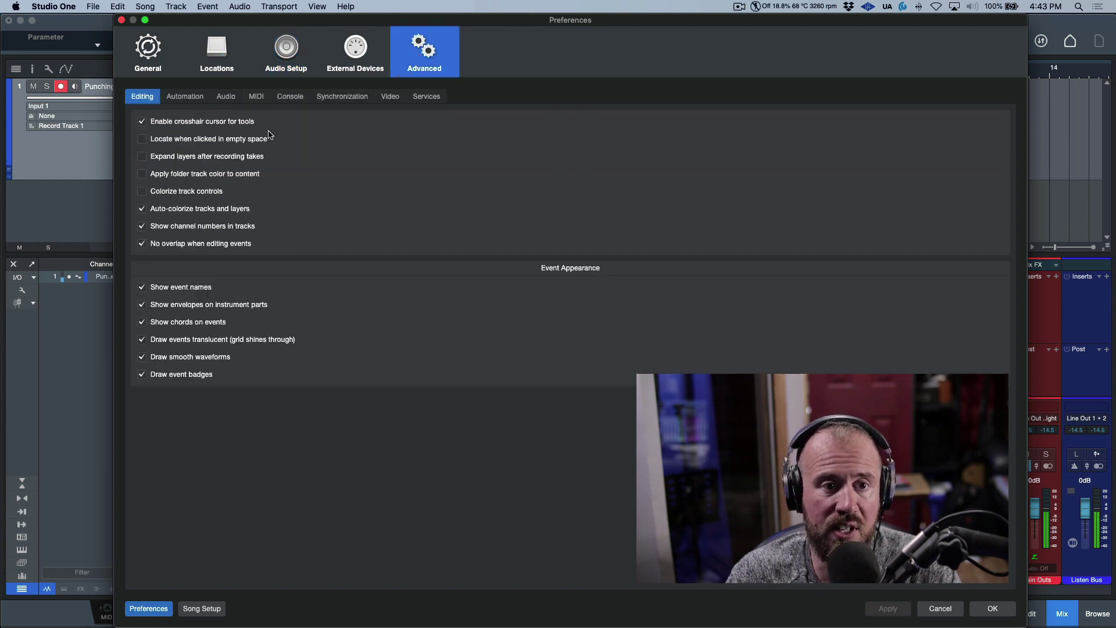
pyautogui.click(236, 102)
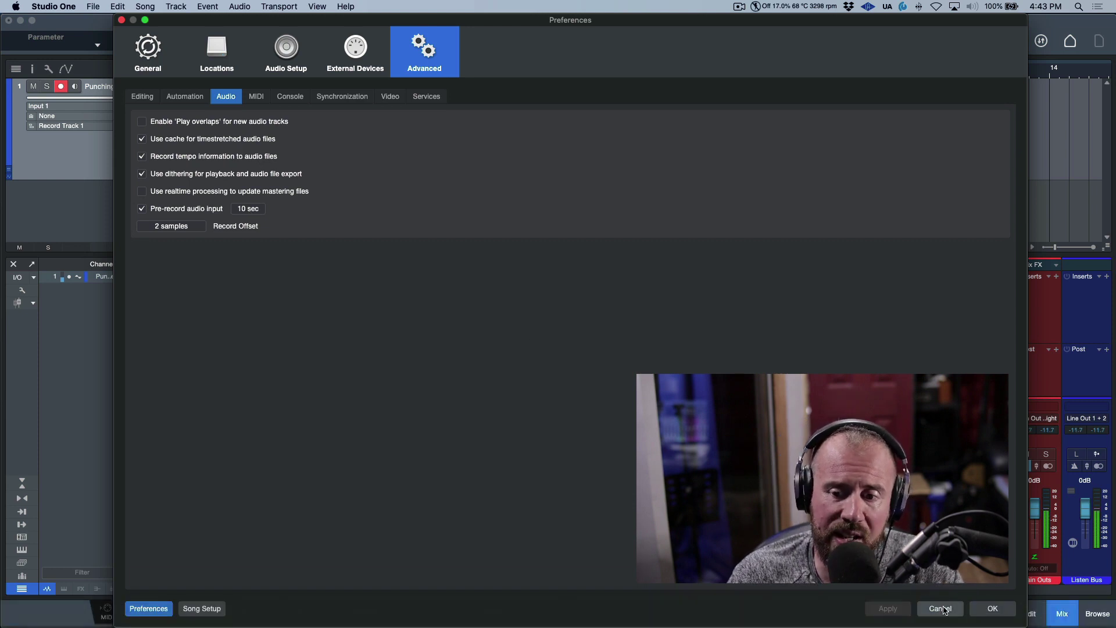
pyautogui.press('Return')
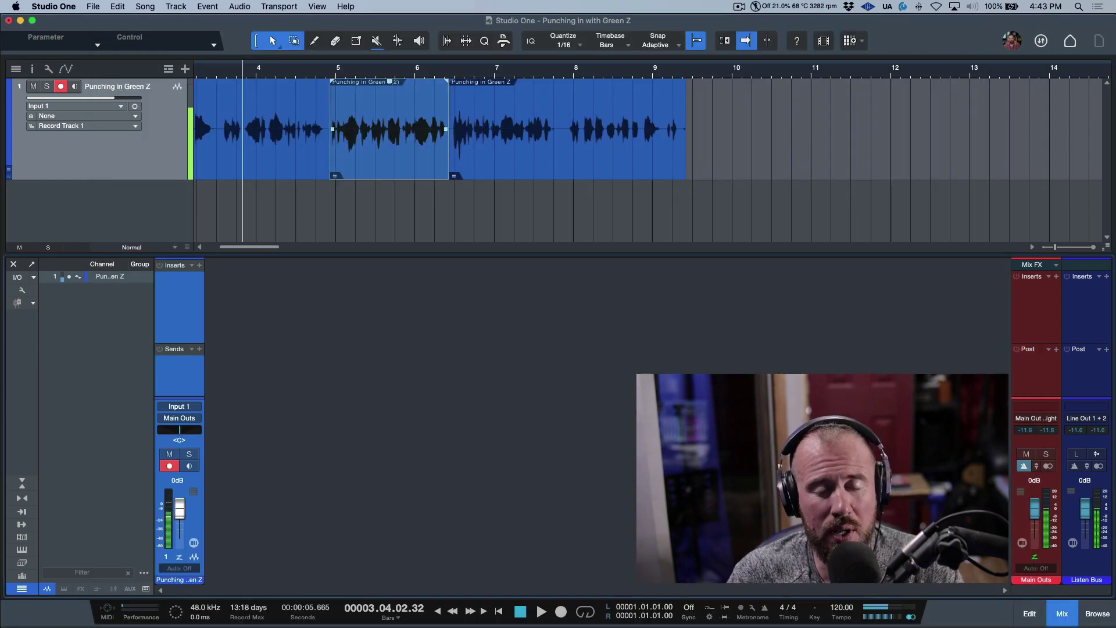
# Step: Extend Punching in Green Z(2)'s start to 4.04.02.00, test trimming its end, then select it
pyautogui.scroll(3, 324, 71)
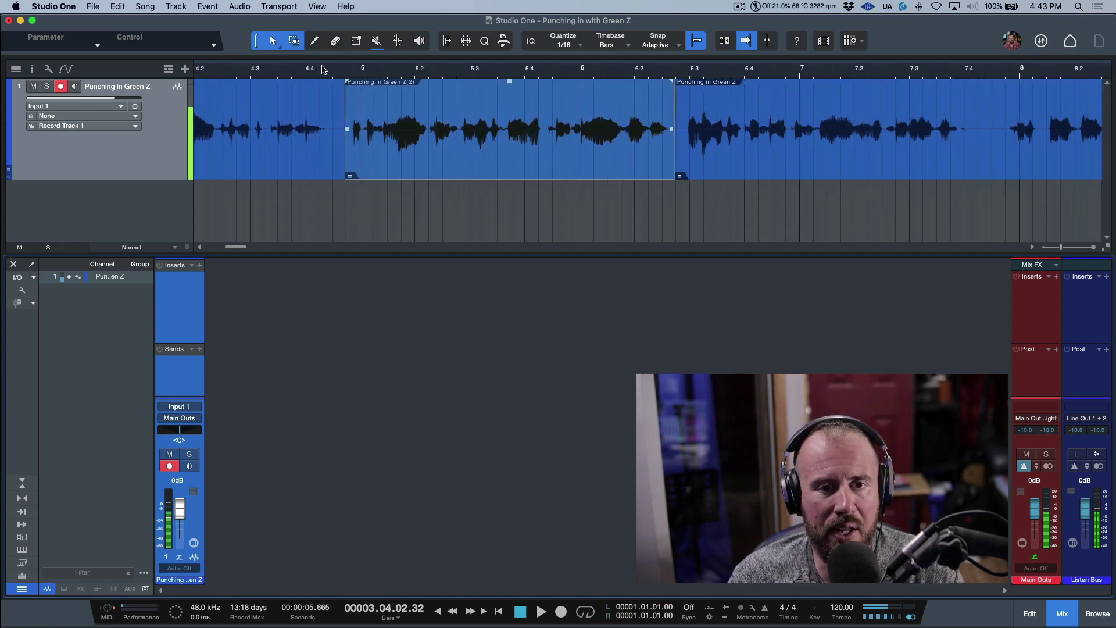
pyautogui.moveTo(347, 166)
pyautogui.mouseDown()
pyautogui.moveTo(216, 160)
pyautogui.moveTo(339, 155)
pyautogui.mouseUp()
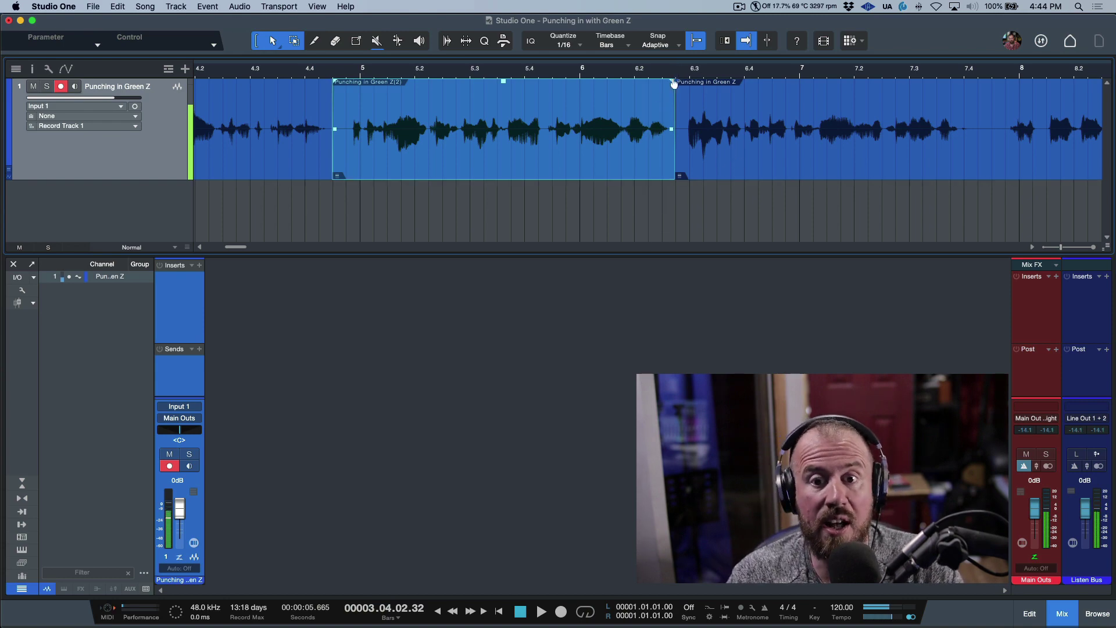
pyautogui.scroll(5, 683, 72)
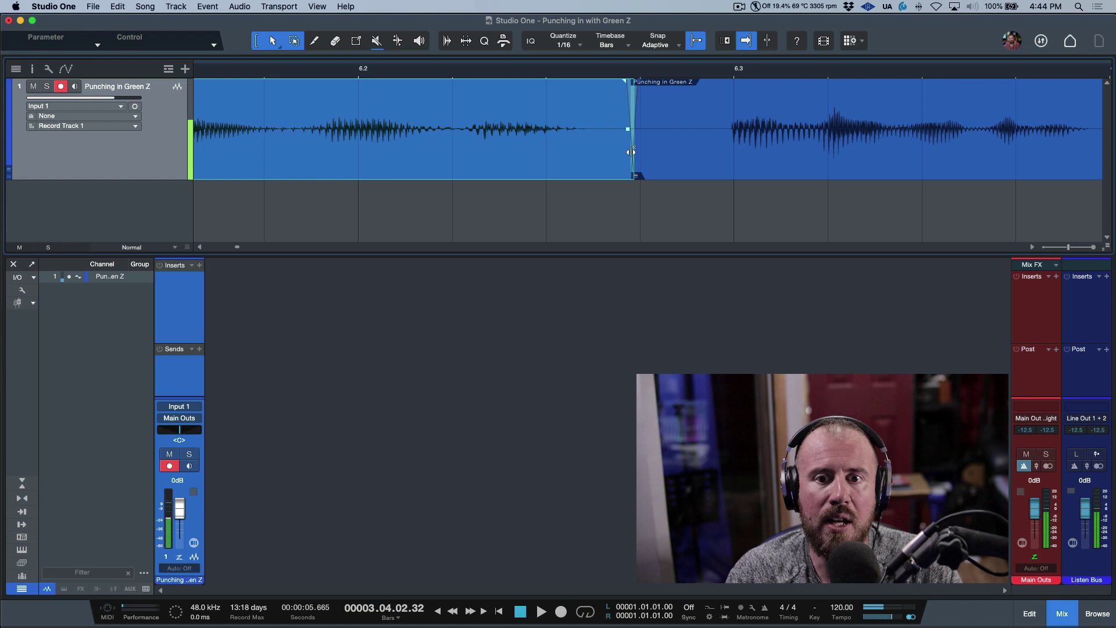
pyautogui.moveTo(631, 152); pyautogui.dragTo(826, 159)
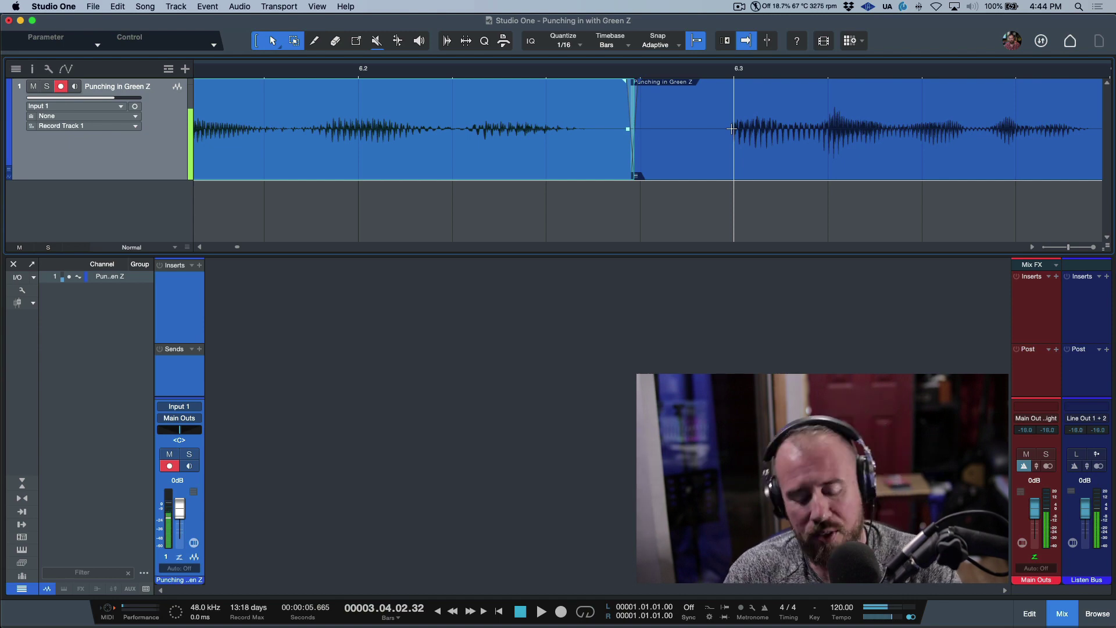
pyautogui.press('w')
pyautogui.press('w')
pyautogui.press('w')
pyautogui.press('w')
pyautogui.click(622, 168)
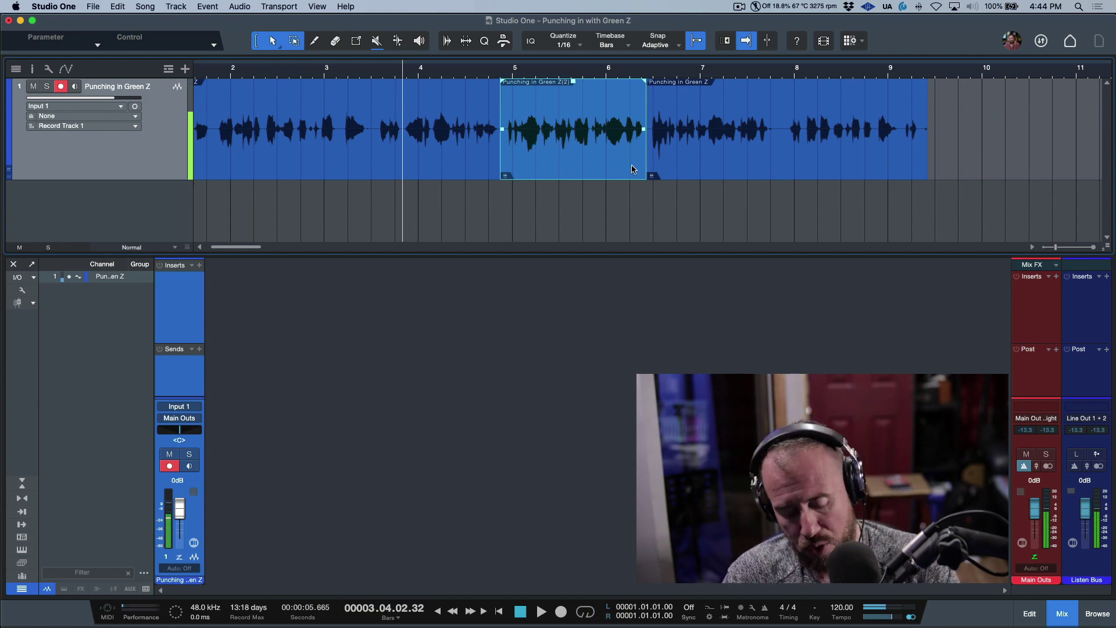
# Step: Delete the punched-in take, enable pre-record, and mark a range starting just before bar 5
pyautogui.press('Delete')
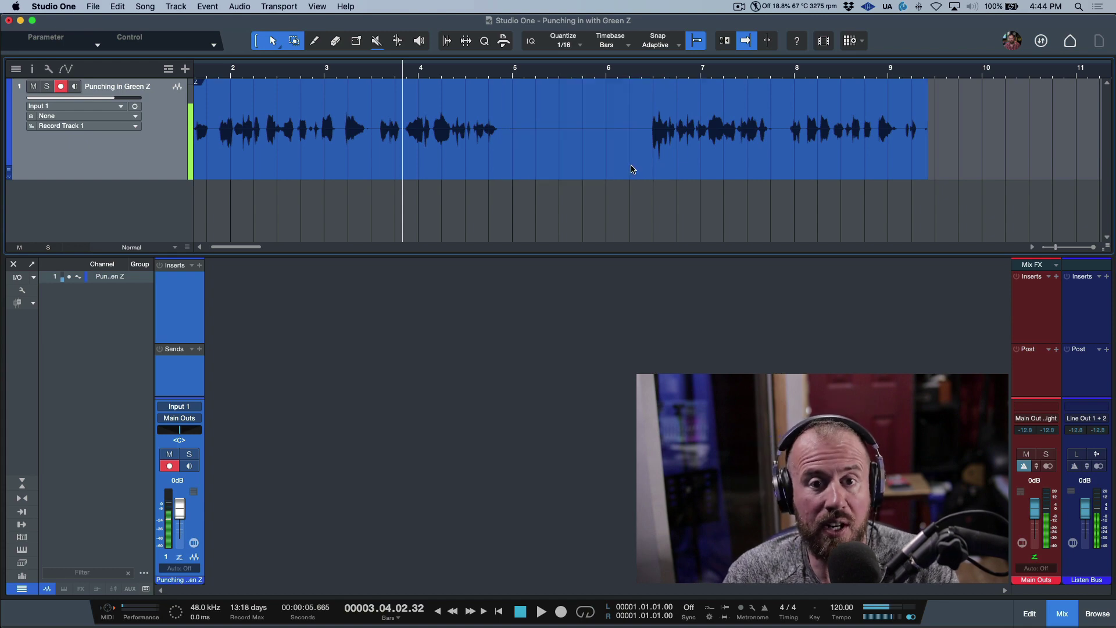
pyautogui.click(725, 617)
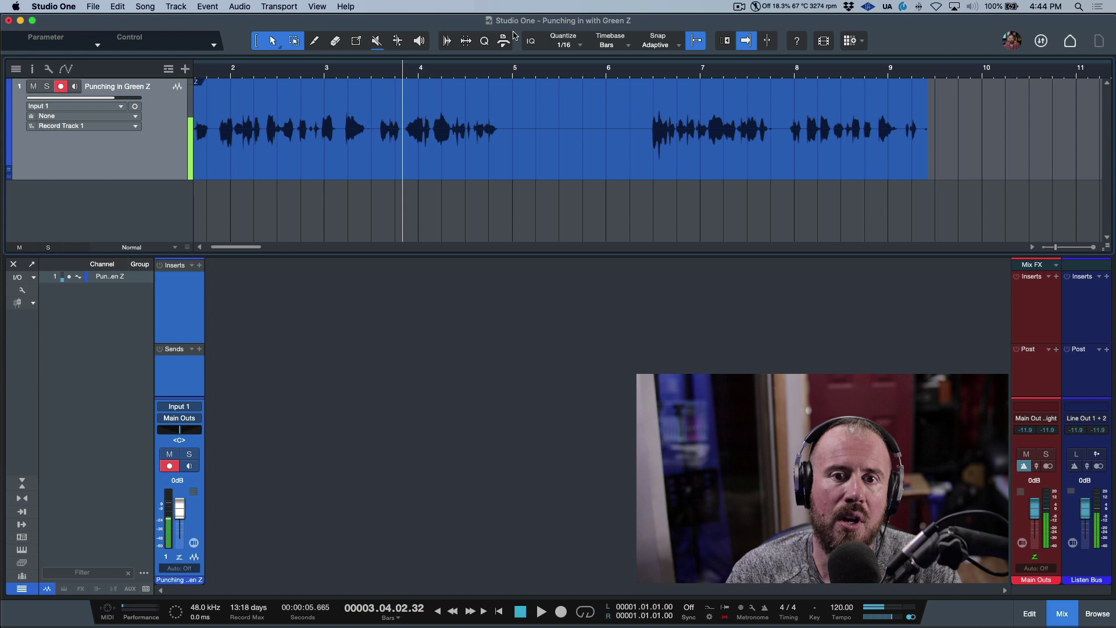
pyautogui.scroll(3, 563, 72)
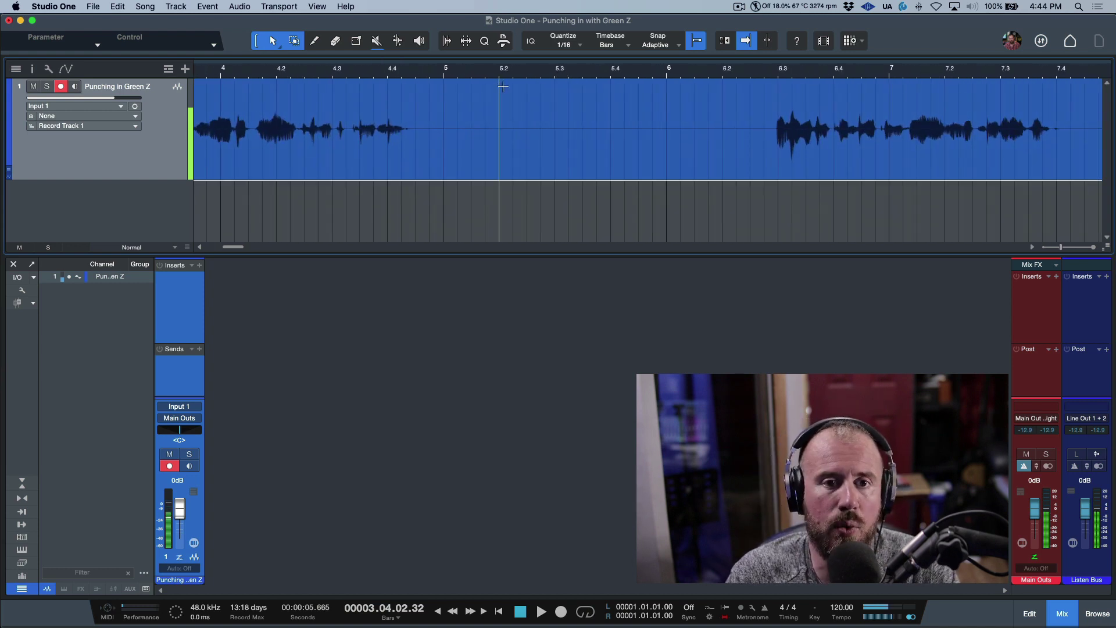
pyautogui.moveTo(418, 57)
pyautogui.mouseDown()
pyautogui.moveTo(710, 72)
pyautogui.moveTo(785, 87)
pyautogui.moveTo(776, 92)
pyautogui.mouseUp()
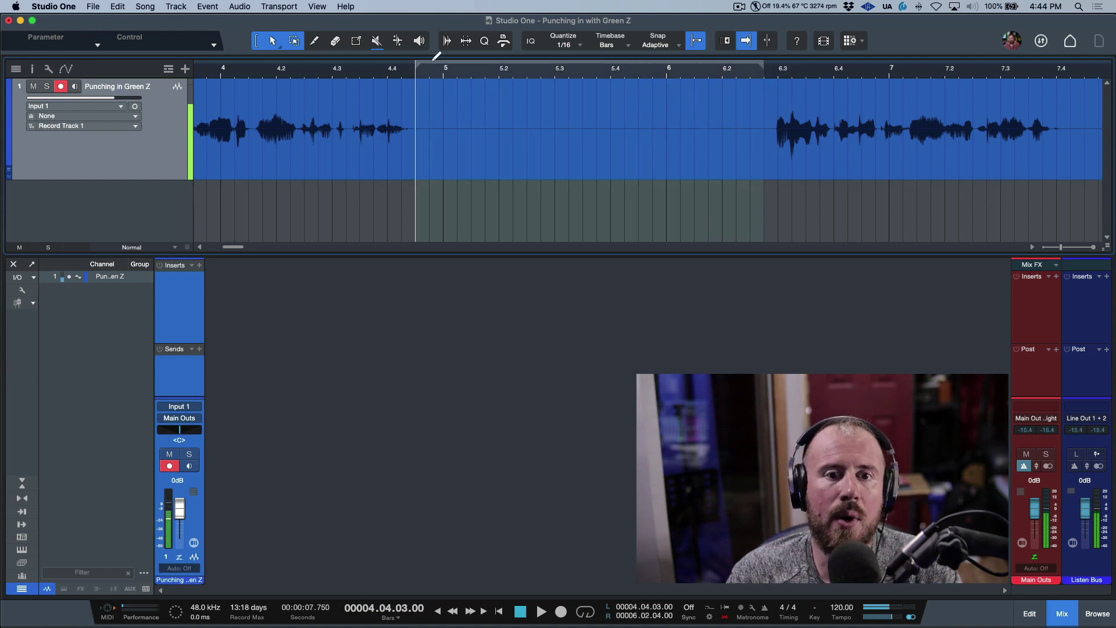
pyautogui.moveTo(417, 64); pyautogui.dragTo(424, 100)
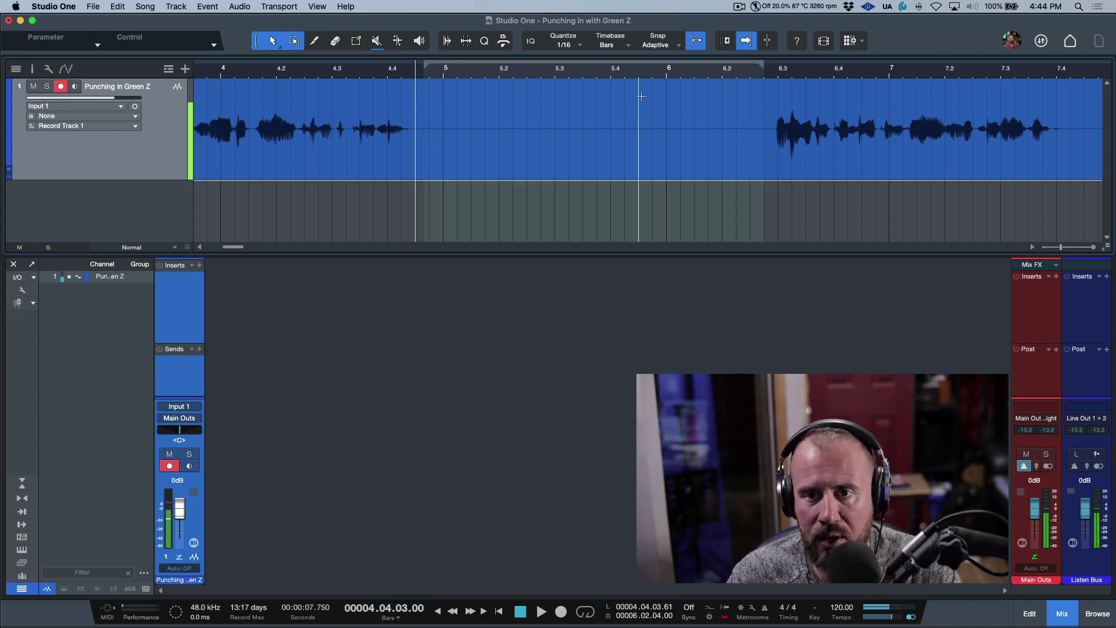
# Step: Extend the range end to where the next vocal phrase begins
pyautogui.scroll(3, 779, 80)
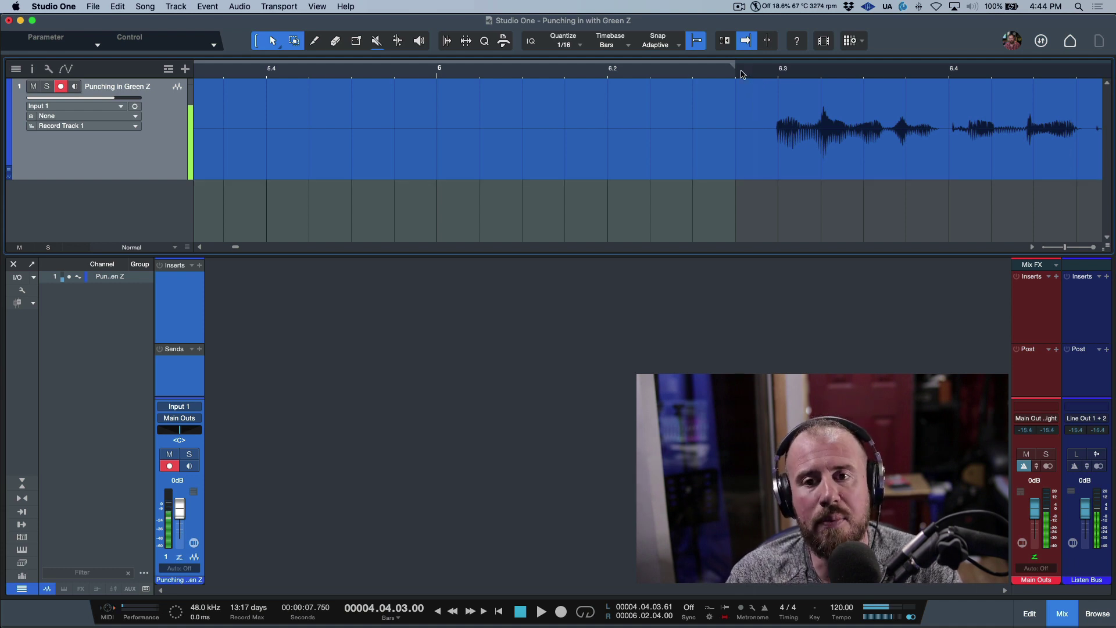
pyautogui.moveTo(734, 68)
pyautogui.mouseDown()
pyautogui.moveTo(675, 77)
pyautogui.moveTo(728, 77)
pyautogui.mouseUp()
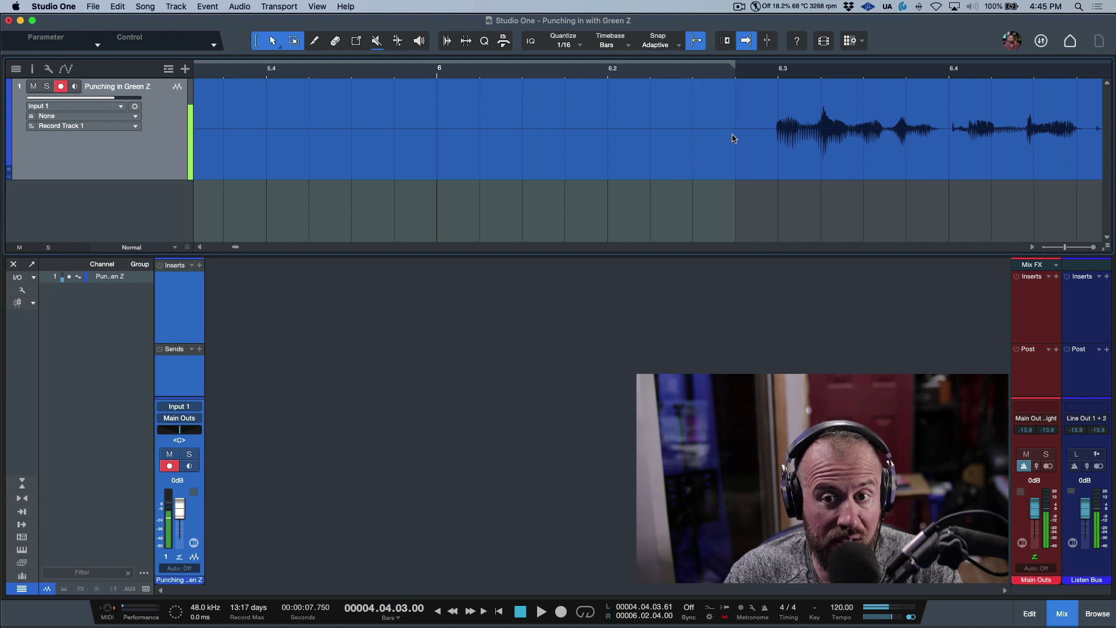
pyautogui.press('alt')
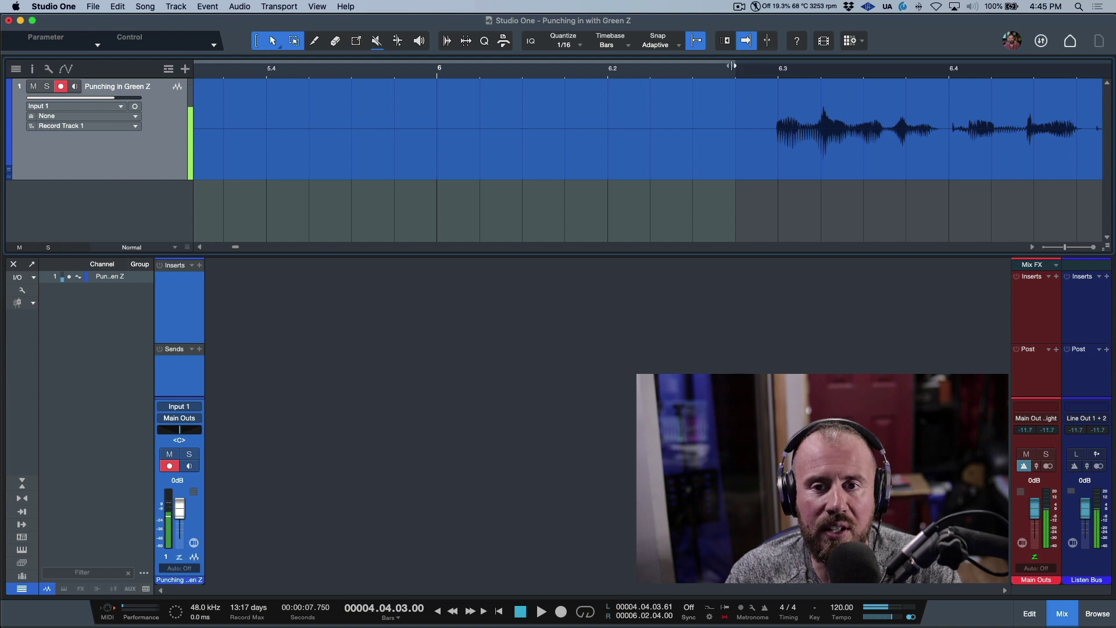
pyautogui.moveTo(734, 66); pyautogui.dragTo(778, 74)
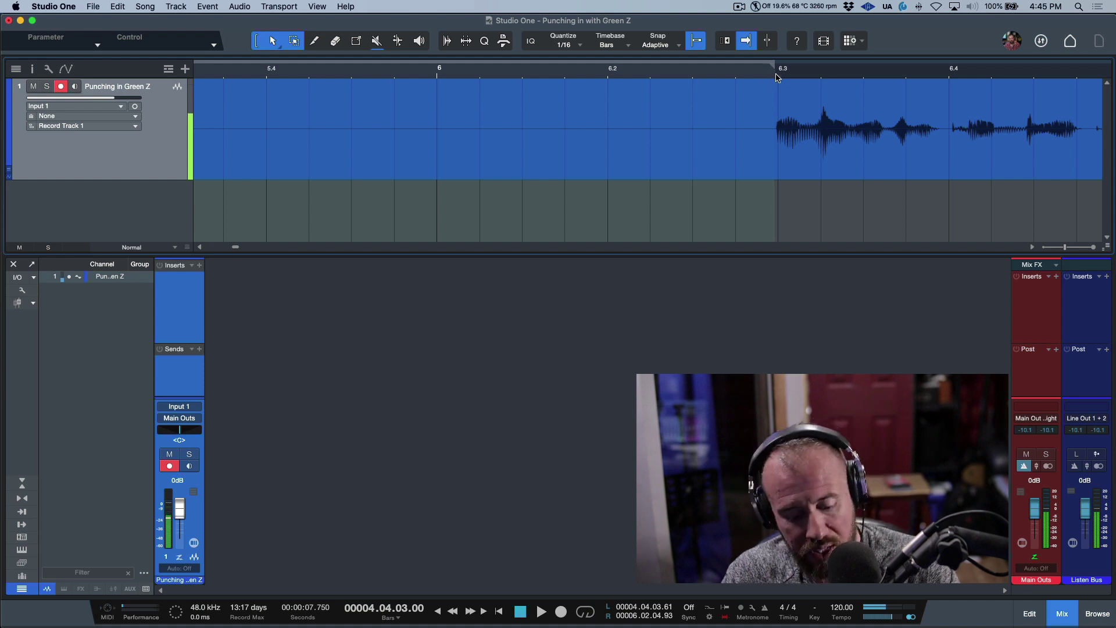
pyautogui.press('w')
pyautogui.press('w')
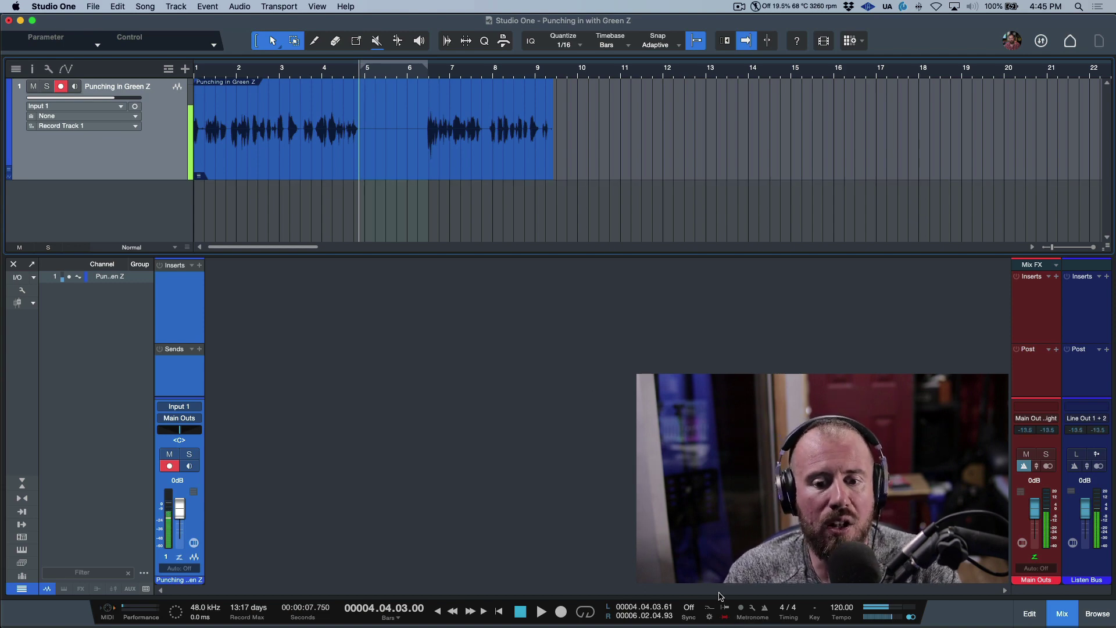
# Step: Toggle looping on and back off, then place the playhead at bar 3.3
pyautogui.click(586, 612)
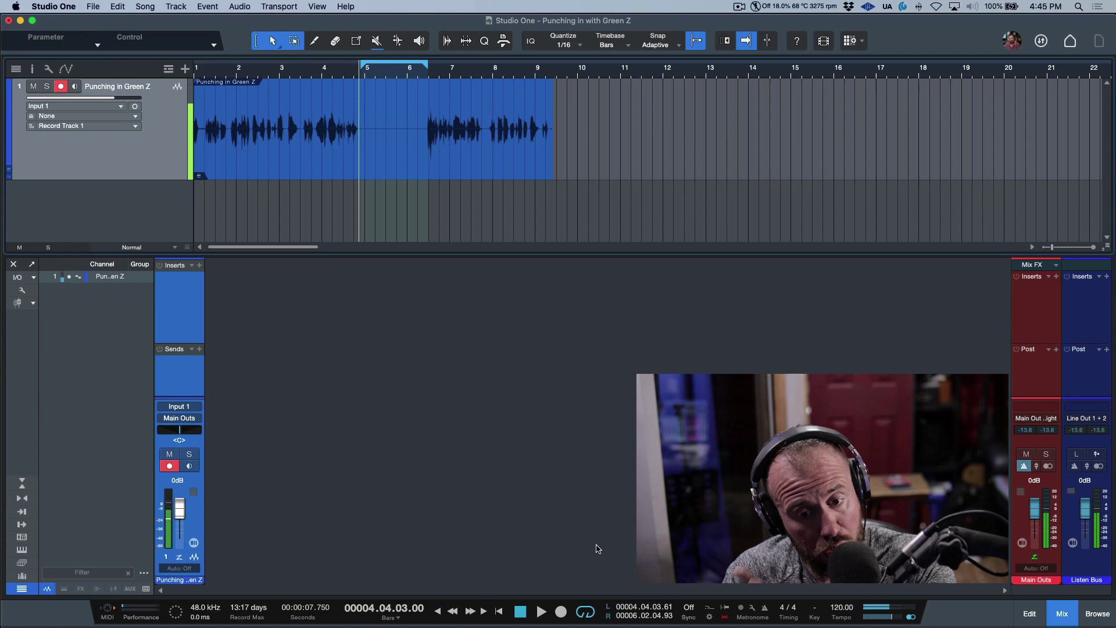
pyautogui.click(589, 612)
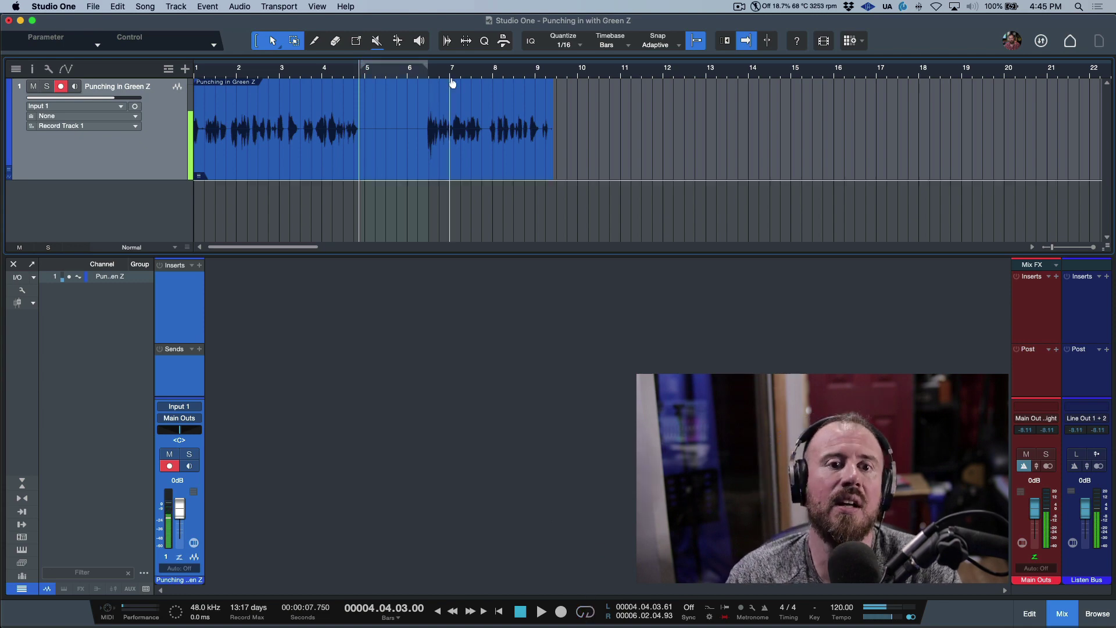
pyautogui.scroll(3, 408, 74)
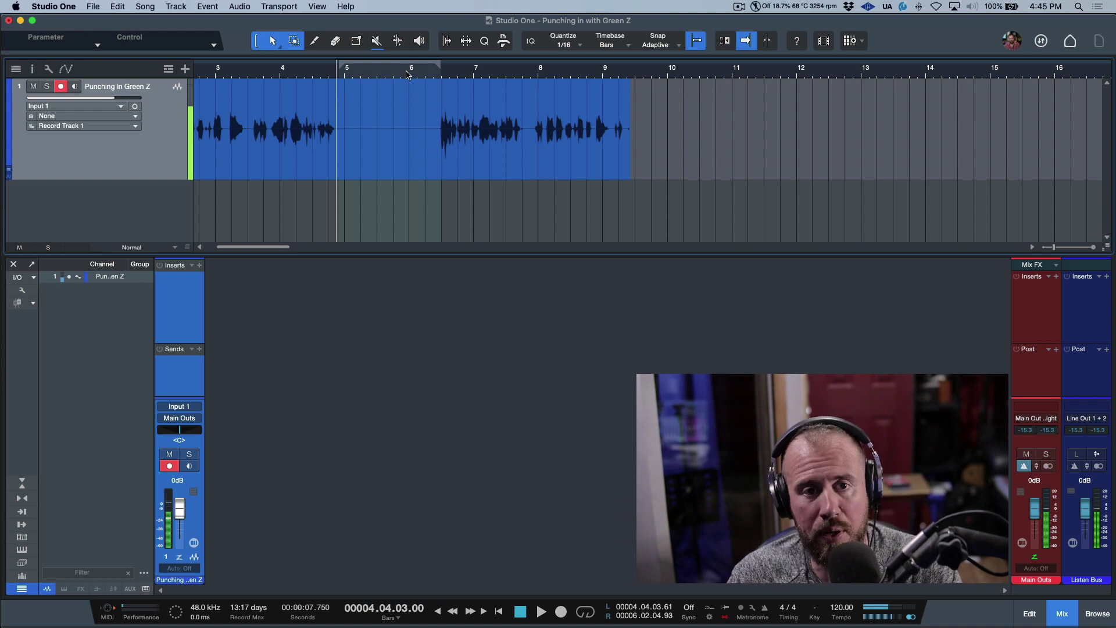
pyautogui.hscroll(-3, 409, 75)
pyautogui.click(357, 119)
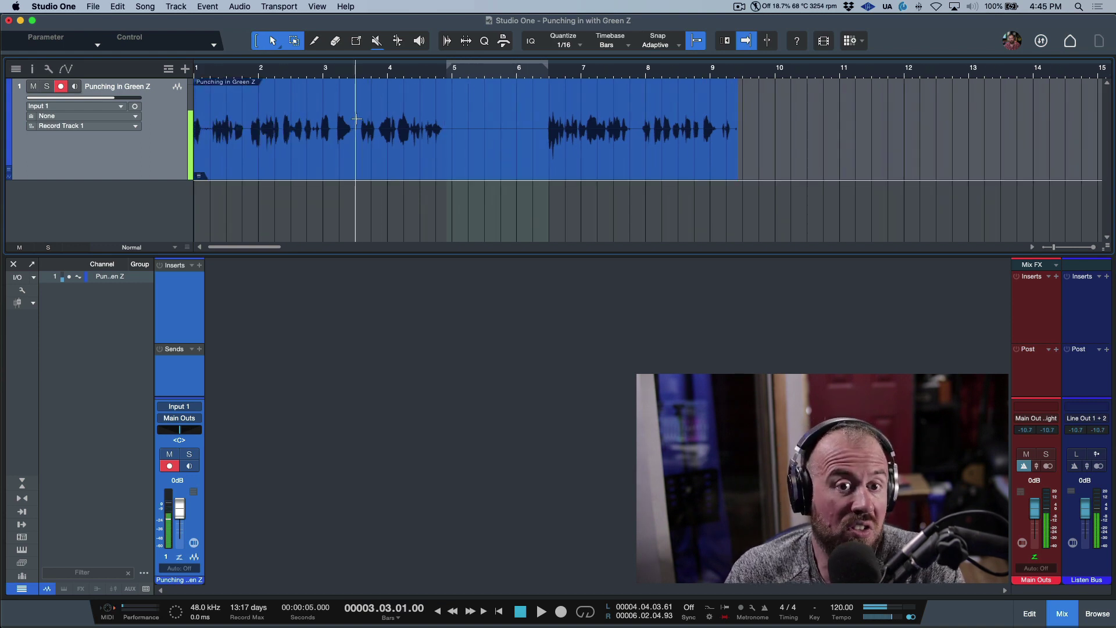
# Step: Record the 'Punching in Green Z(3)' vocal take across the bar 5 to 6.3 punch range, then stop
pyautogui.click(562, 612)
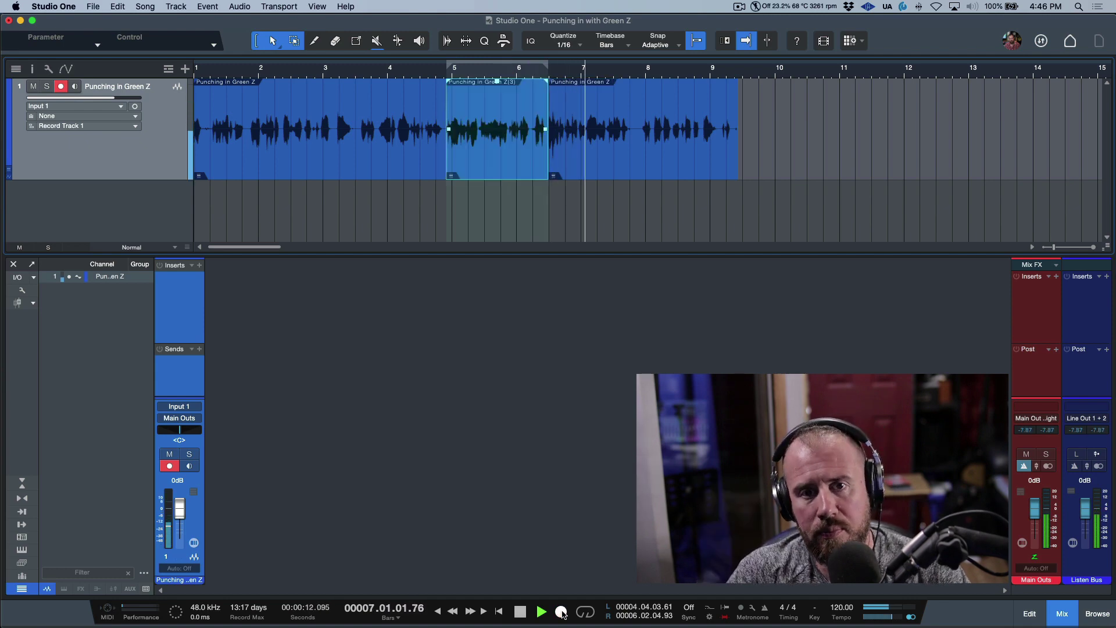
pyautogui.press('space')
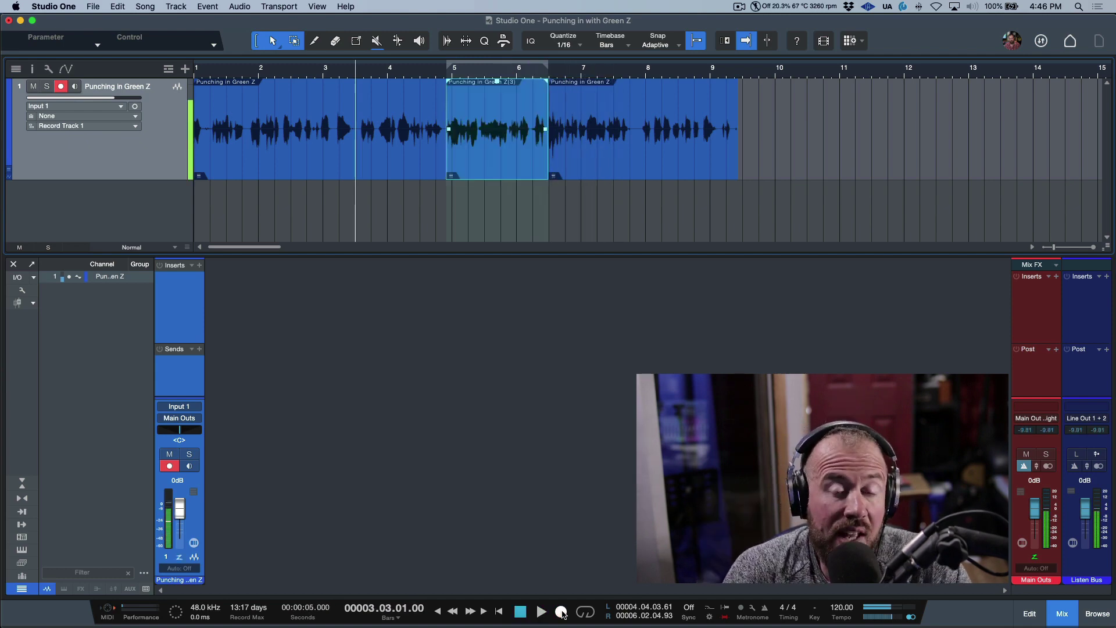
# Step: Extend the new punched-in take's left edge to start at 4.04.01.00
pyautogui.press('z')
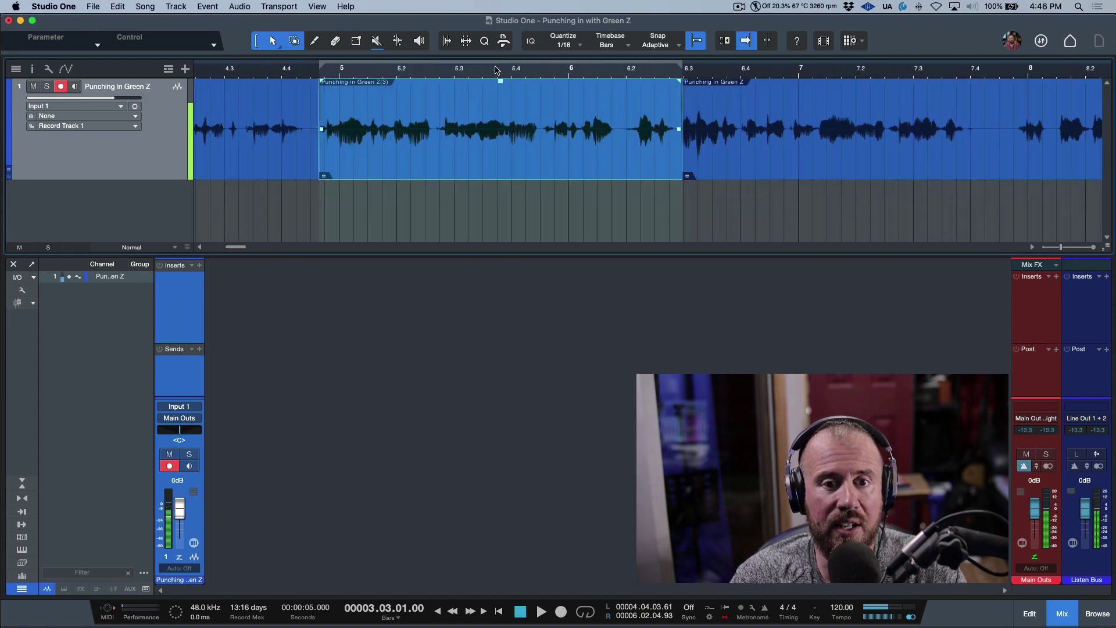
pyautogui.hscroll(-5, 405, 149)
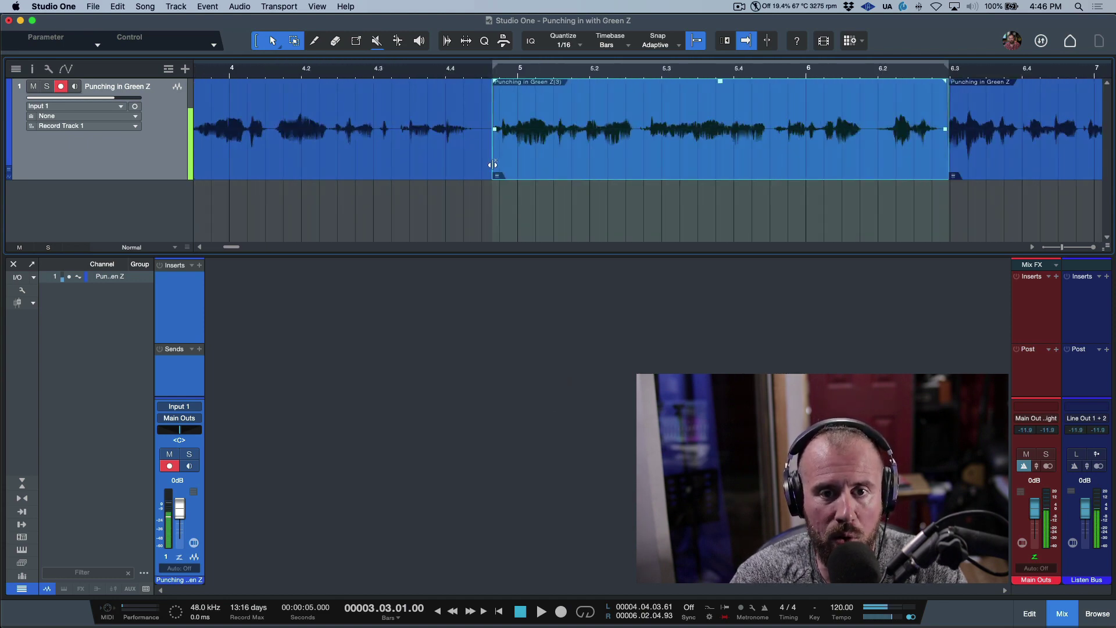
pyautogui.moveTo(492, 166)
pyautogui.mouseDown()
pyautogui.moveTo(442, 167)
pyautogui.moveTo(512, 164)
pyautogui.moveTo(484, 166)
pyautogui.mouseUp()
# Step: Shift the join with the original vocal earlier, to about 6.02.04.29
pyautogui.press('e')
pyautogui.press('e')
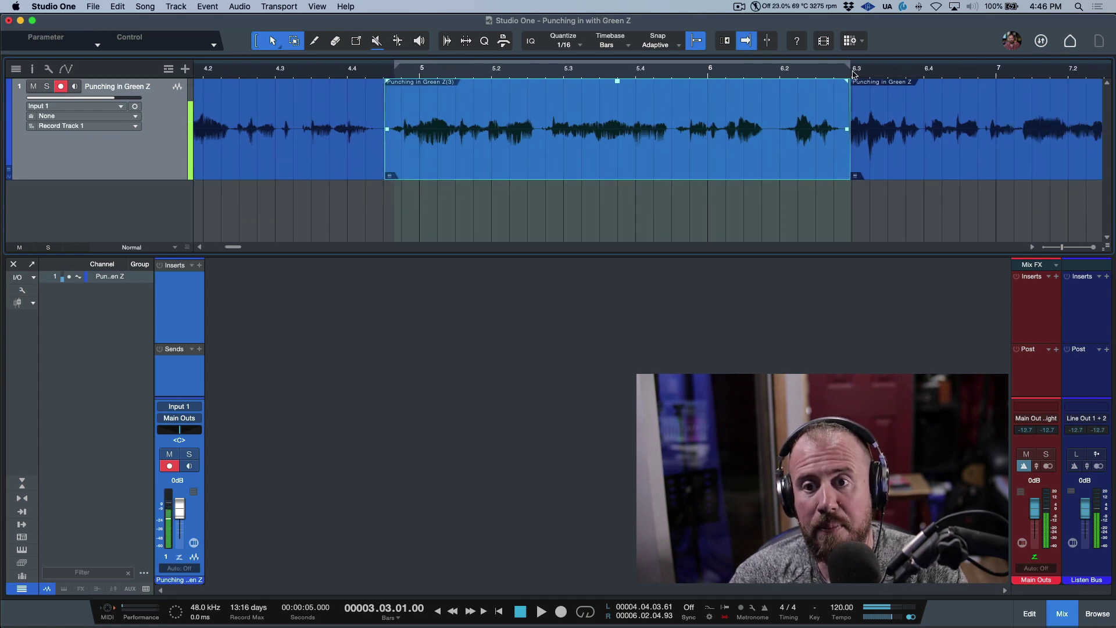
pyautogui.press('e')
pyautogui.press('e')
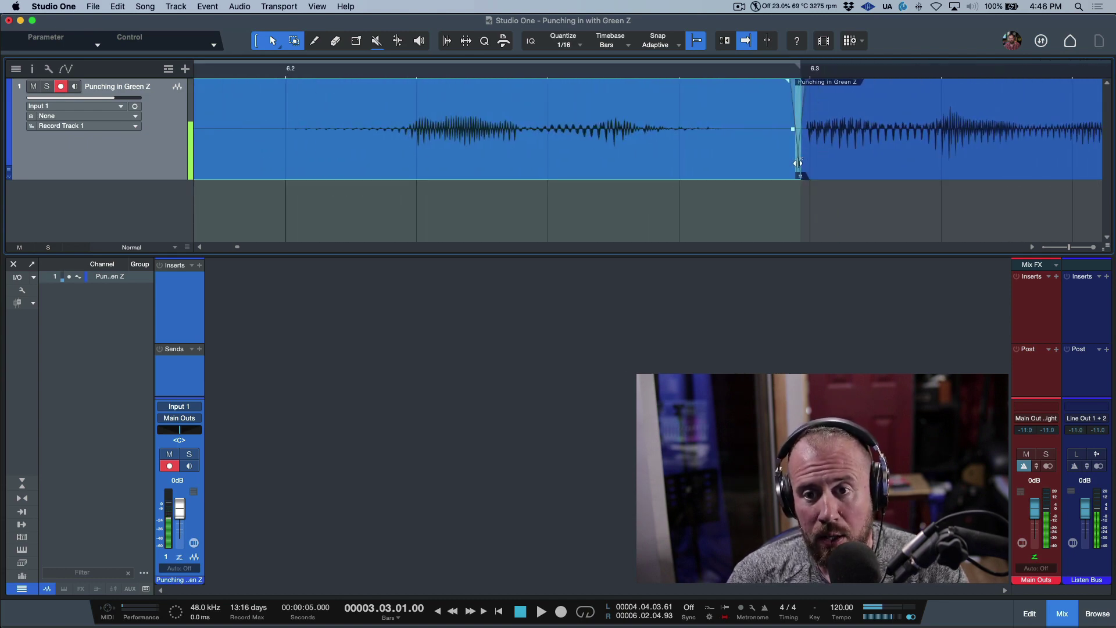
pyautogui.moveTo(797, 163); pyautogui.dragTo(736, 166)
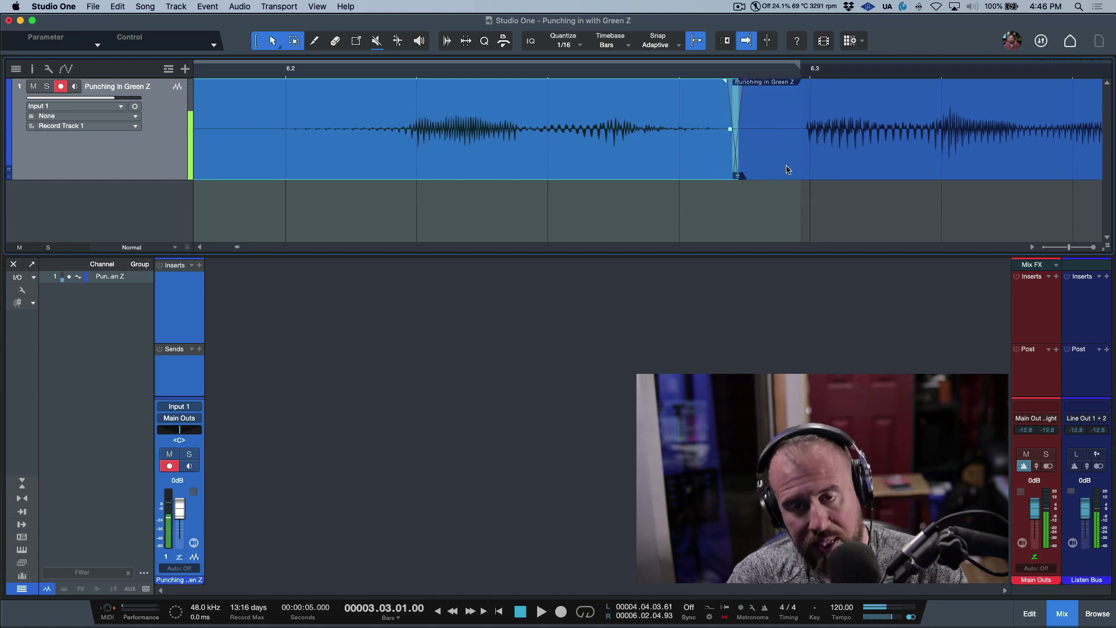
pyautogui.press('w')
pyautogui.press('w')
pyautogui.press('w')
pyautogui.press('w')
pyautogui.press('w')
pyautogui.press('w')
pyautogui.press('w')
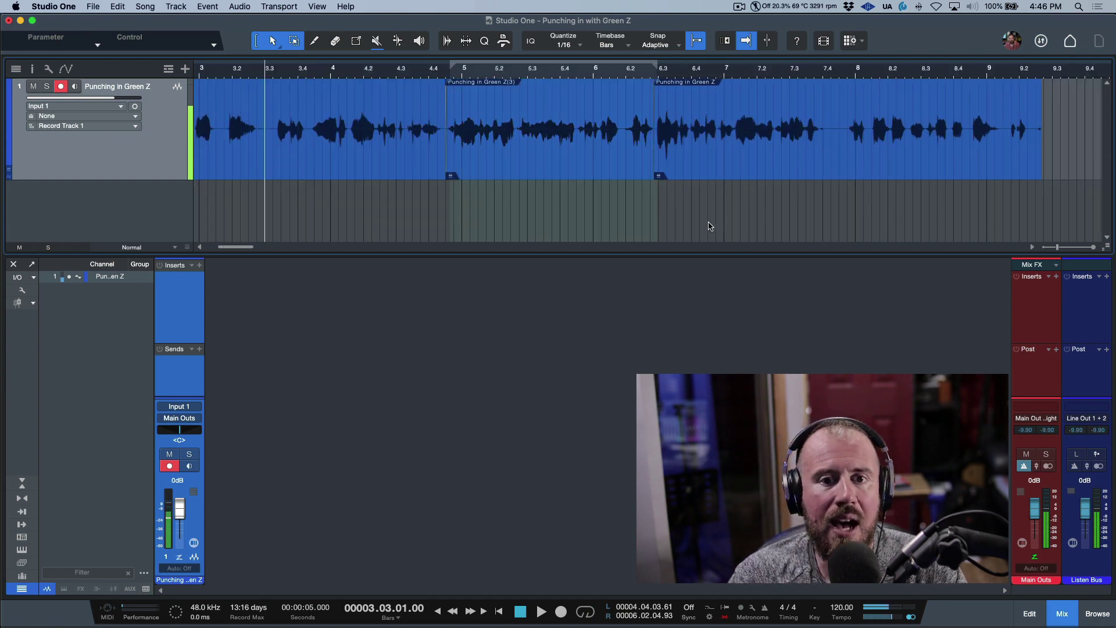